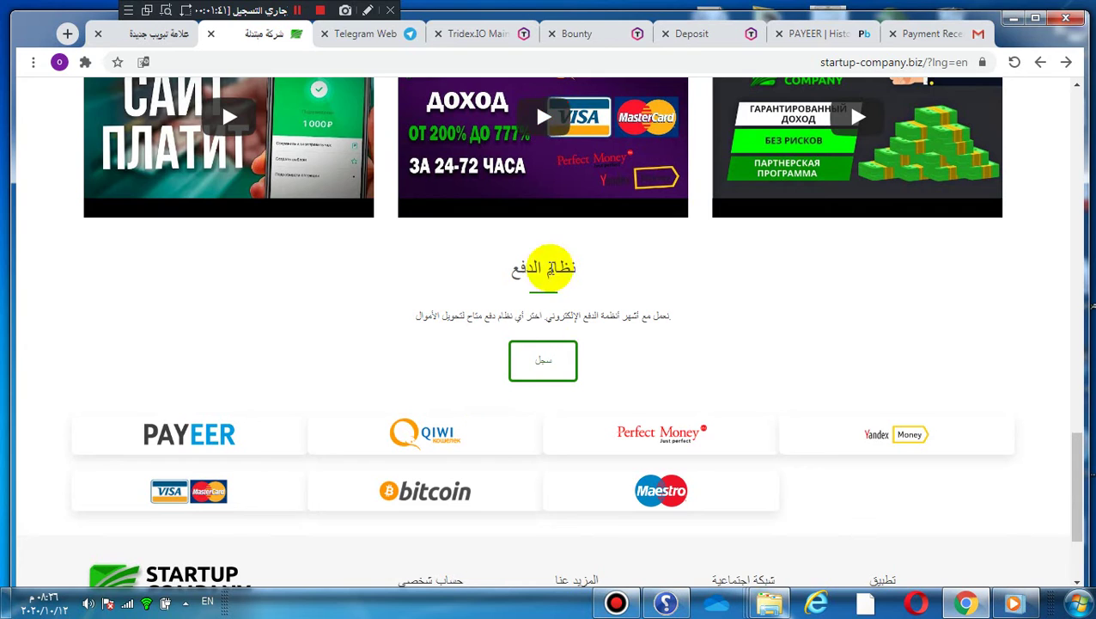
Look through the home page's payment systems, promotional videos, affiliate program and company statistics
{"action": "scroll", "coordinate": [516, 292], "scroll_direction": "down", "scroll_amount": 1}
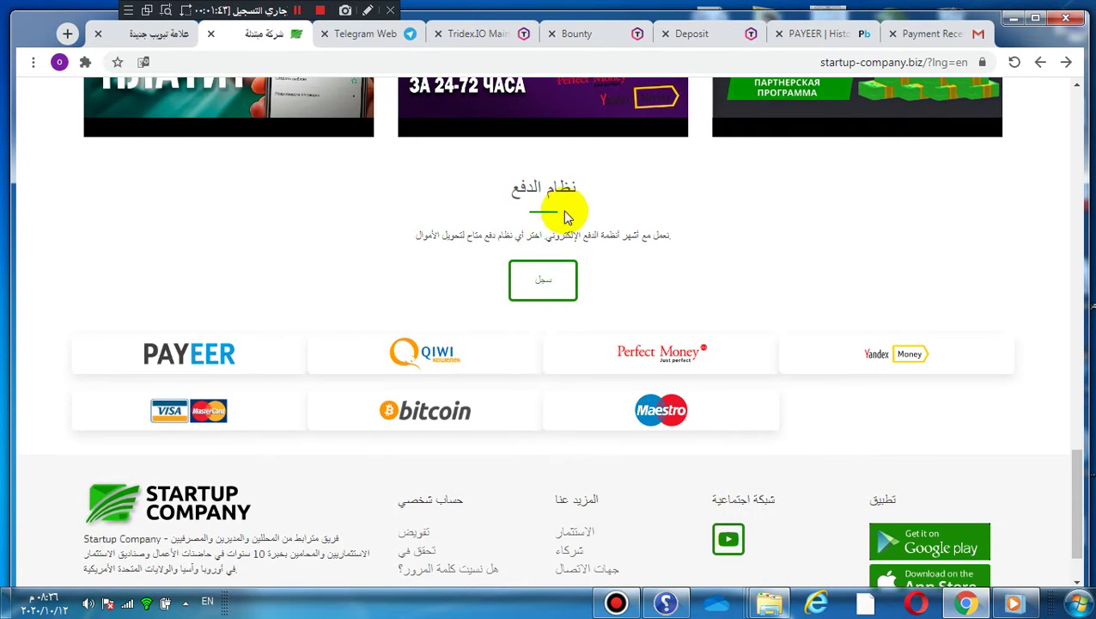
{"action": "scroll", "coordinate": [733, 419], "scroll_direction": "down", "scroll_amount": 1}
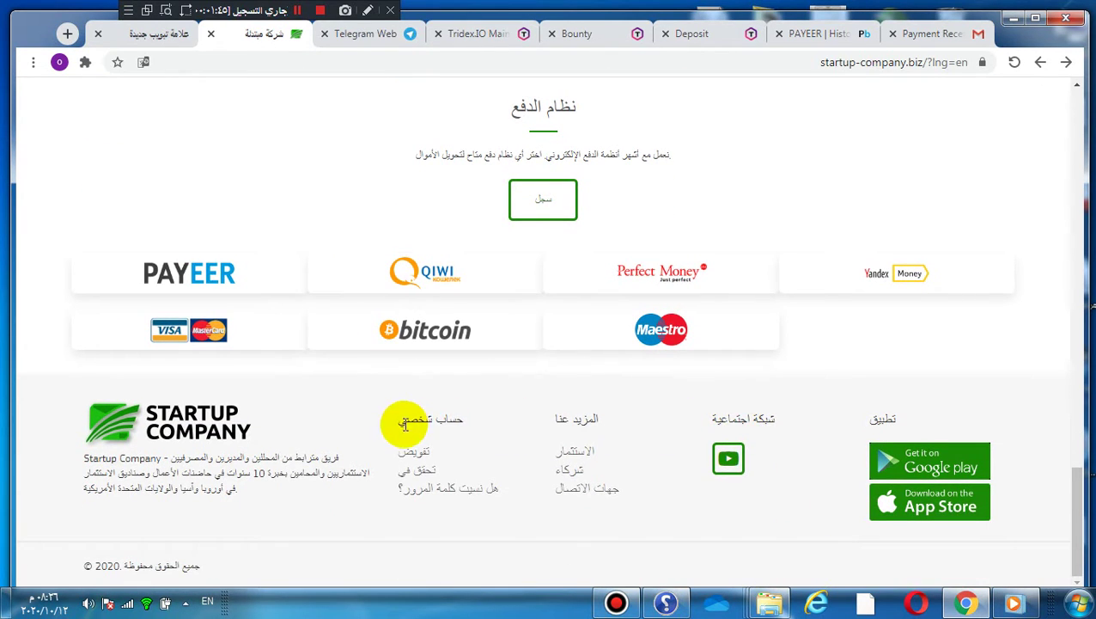
{"action": "scroll", "coordinate": [799, 359], "scroll_direction": "up", "scroll_amount": 6}
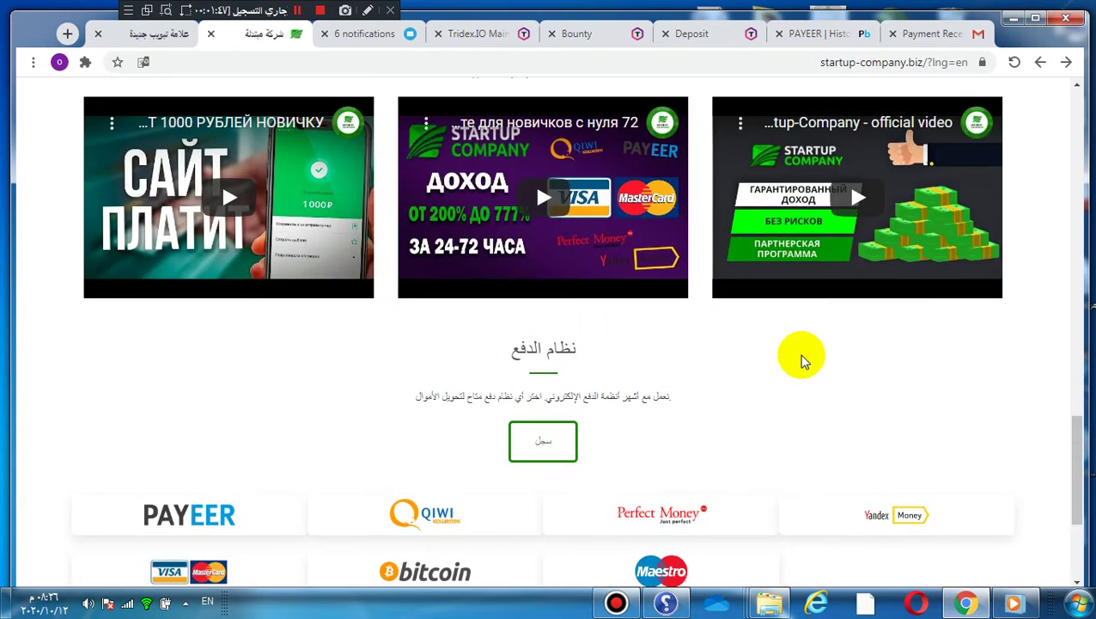
{"action": "scroll", "coordinate": [799, 361], "scroll_direction": "up", "scroll_amount": 4}
{"action": "scroll", "coordinate": [799, 361], "scroll_direction": "down", "scroll_amount": 2}
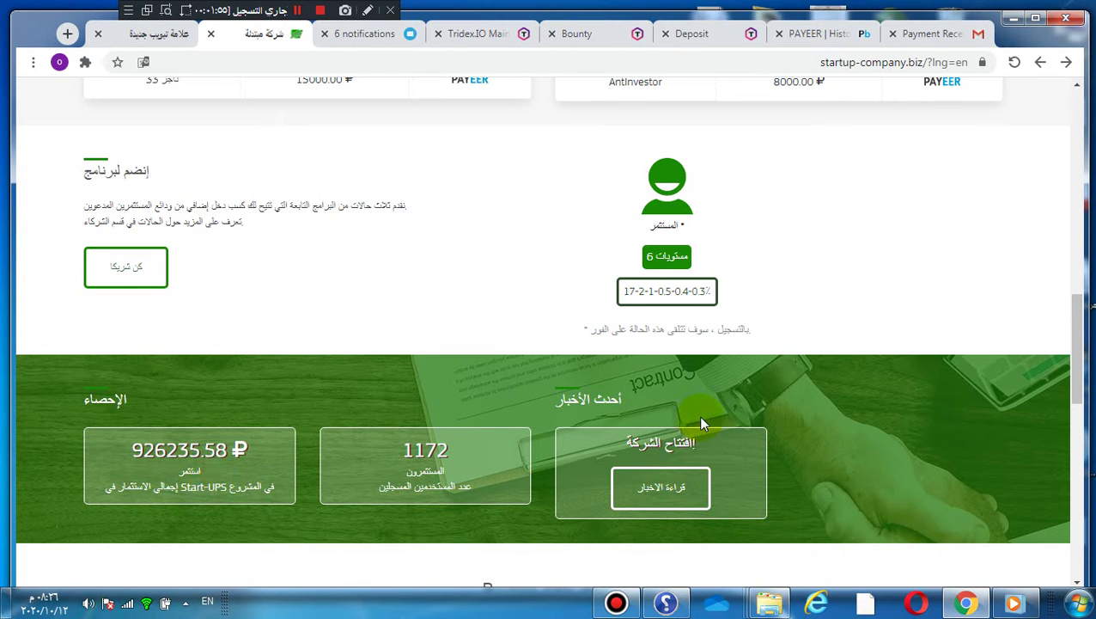
{"action": "scroll", "coordinate": [624, 404], "scroll_direction": "up", "scroll_amount": 10}
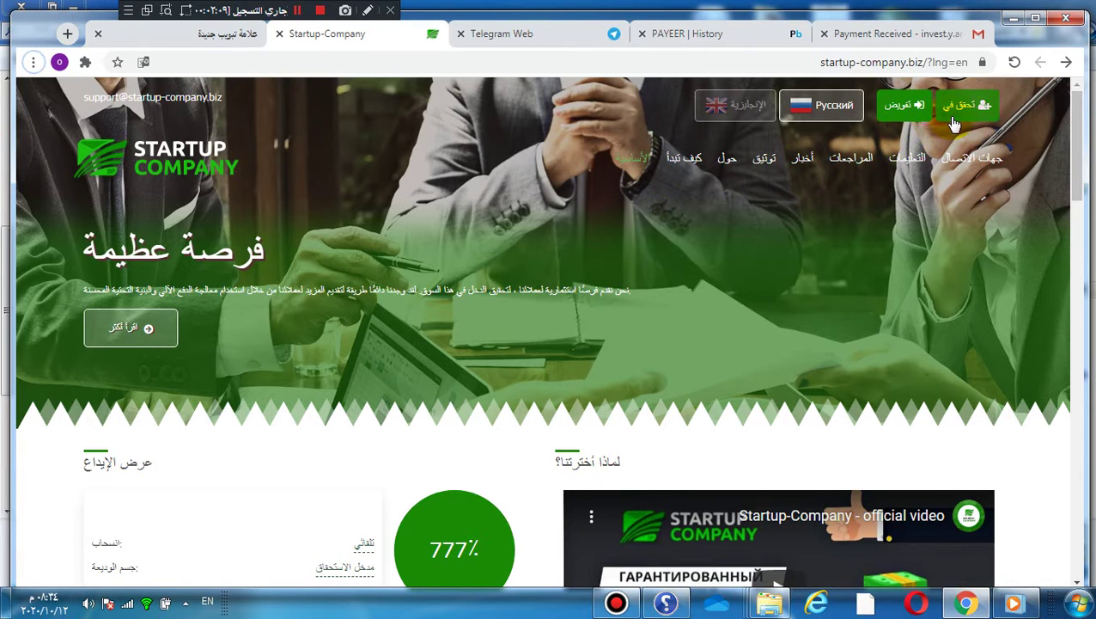
Open the sign-up form, check the filled-in username, e-mail and password fields, and submit the registration
{"action": "left_click", "coordinate": [957, 120]}
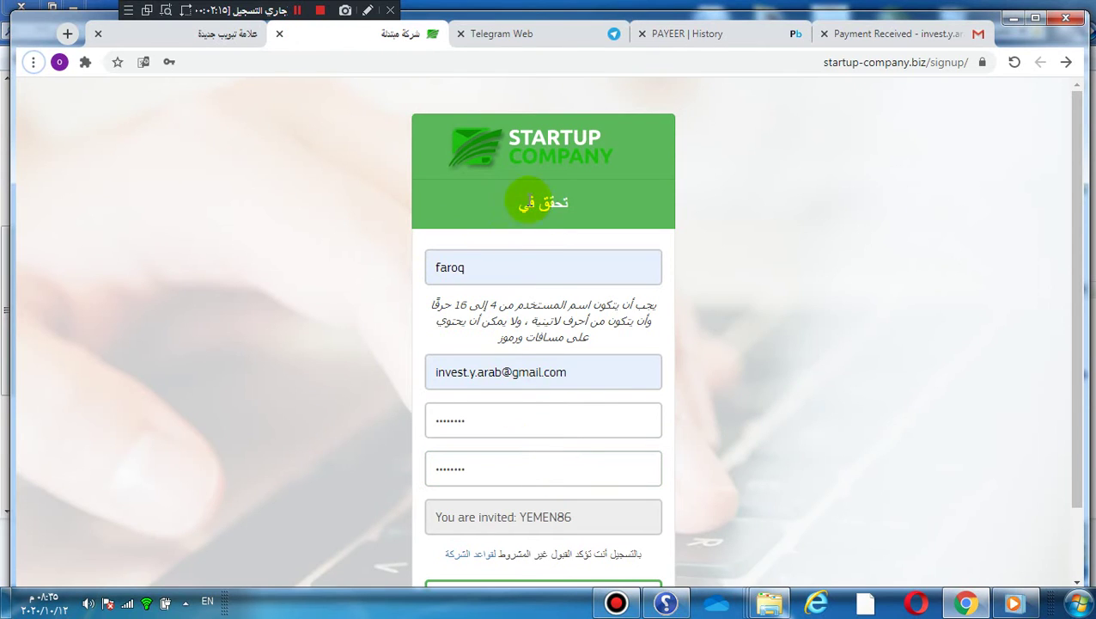
{"action": "scroll", "coordinate": [485, 255], "scroll_direction": "down", "scroll_amount": 1}
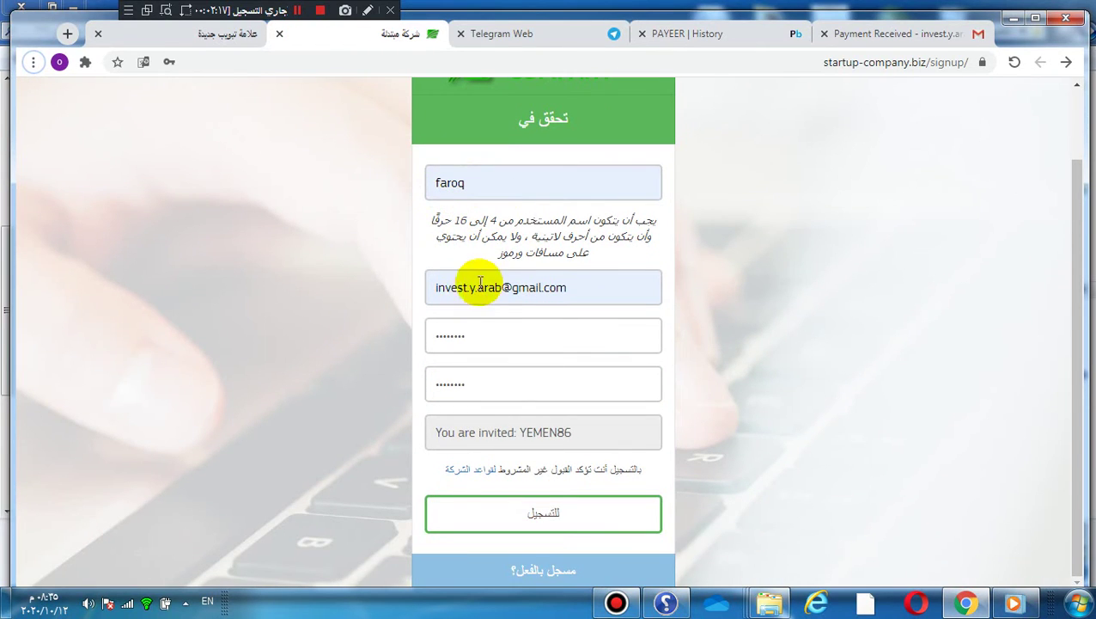
{"action": "left_click", "coordinate": [560, 287]}
{"action": "left_click", "coordinate": [786, 289]}
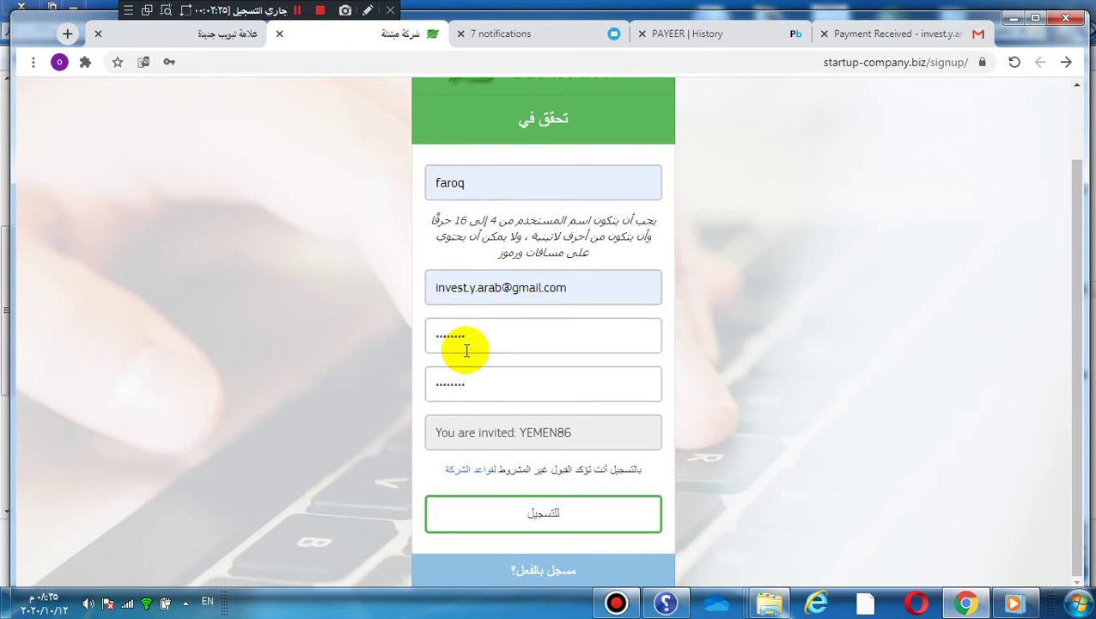
{"action": "left_click", "coordinate": [538, 519]}
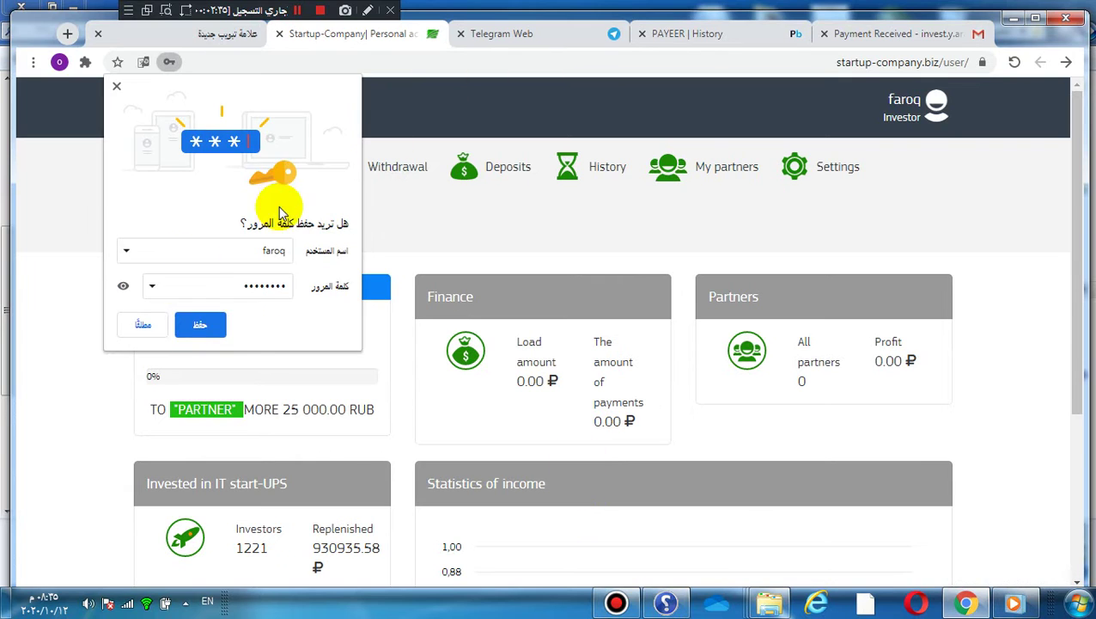
Save the new account's login in the browser and bookmark the personal account page
{"action": "left_click", "coordinate": [182, 325]}
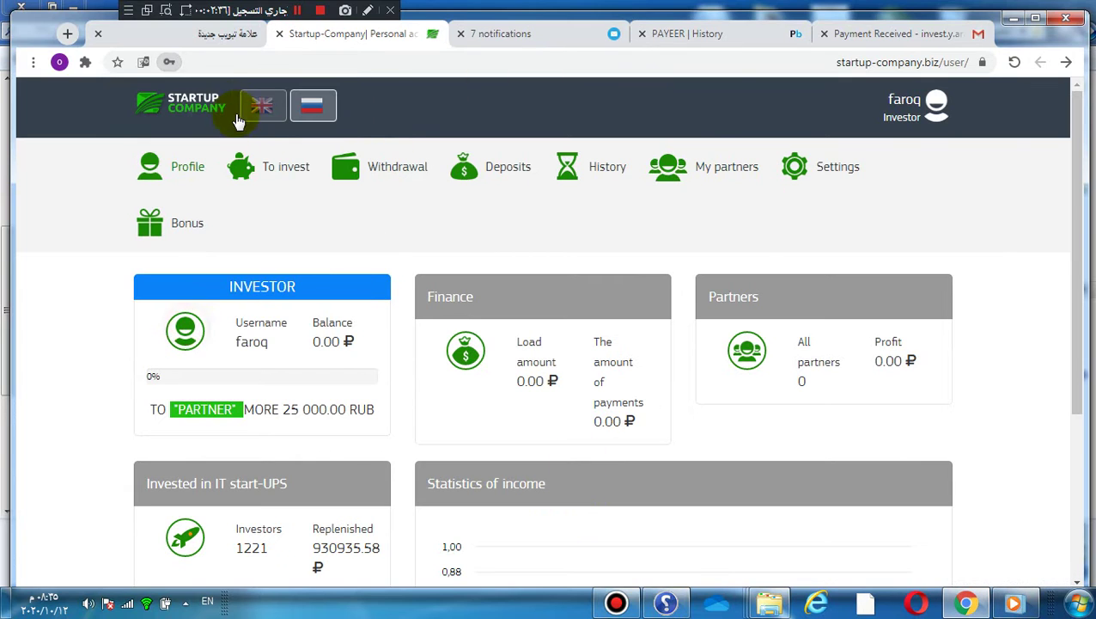
{"action": "left_click", "coordinate": [118, 68]}
{"action": "left_click", "coordinate": [213, 216]}
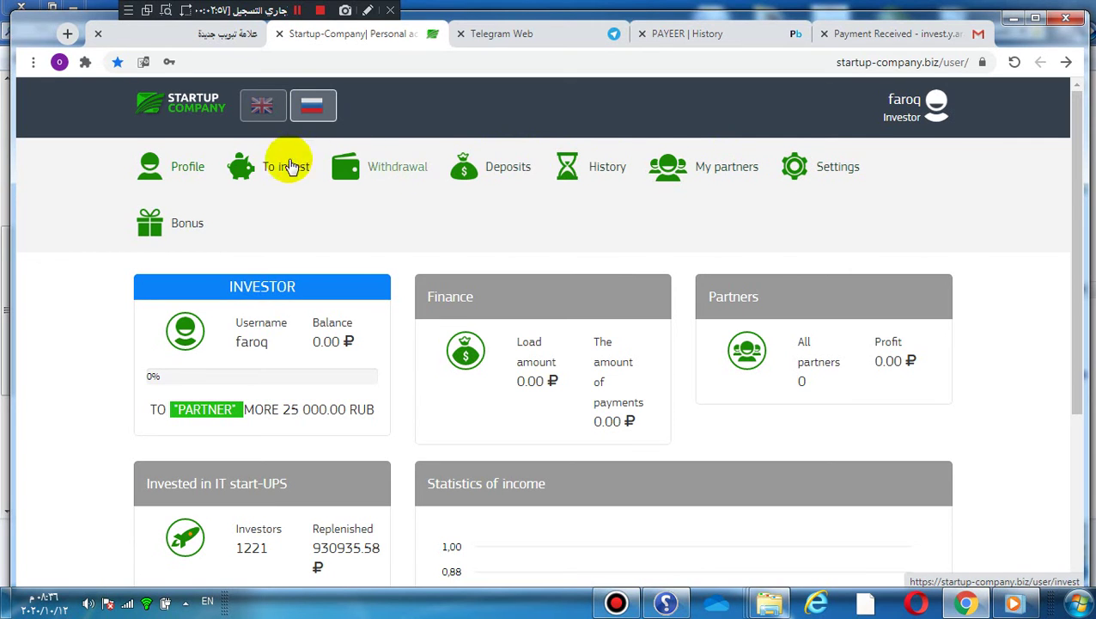
Look over the profile page, then examine the bonus page's reward range for video reviews and its video link application form
{"action": "scroll", "coordinate": [324, 369], "scroll_direction": "down", "scroll_amount": 1}
{"action": "scroll", "coordinate": [324, 365], "scroll_direction": "down", "scroll_amount": 2}
{"action": "scroll", "coordinate": [324, 365], "scroll_direction": "up", "scroll_amount": 3}
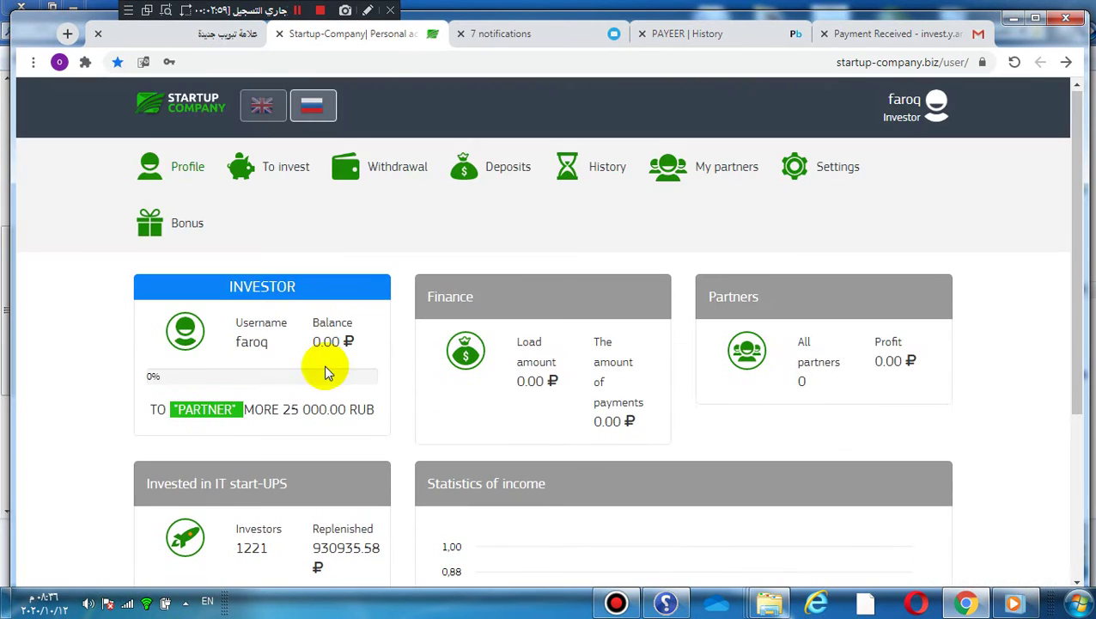
{"action": "left_click", "coordinate": [187, 225]}
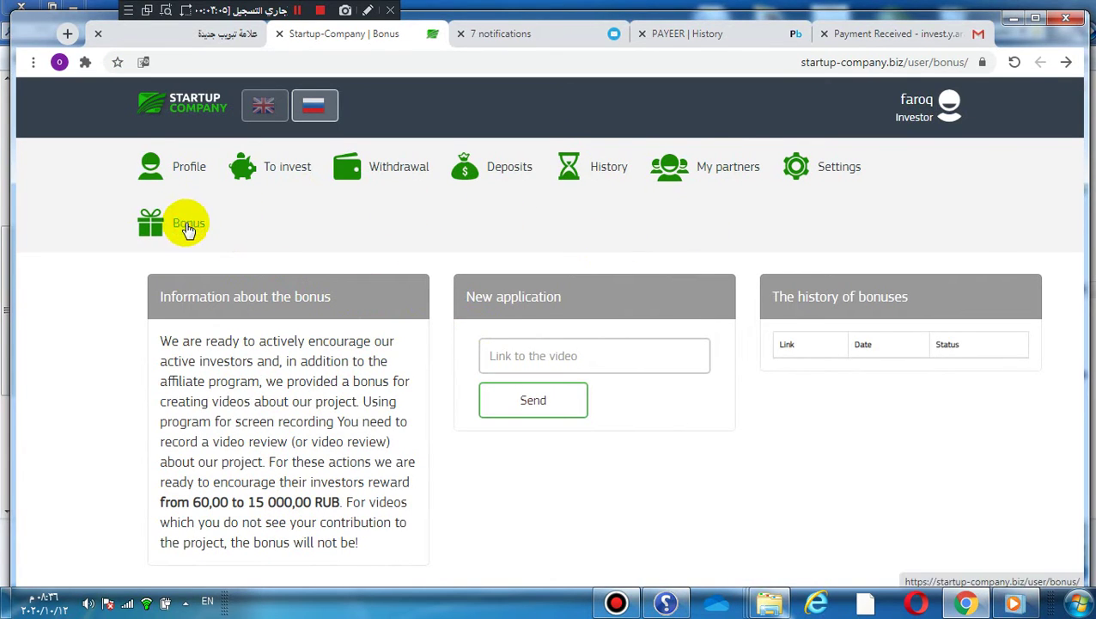
{"action": "left_click", "coordinate": [196, 506]}
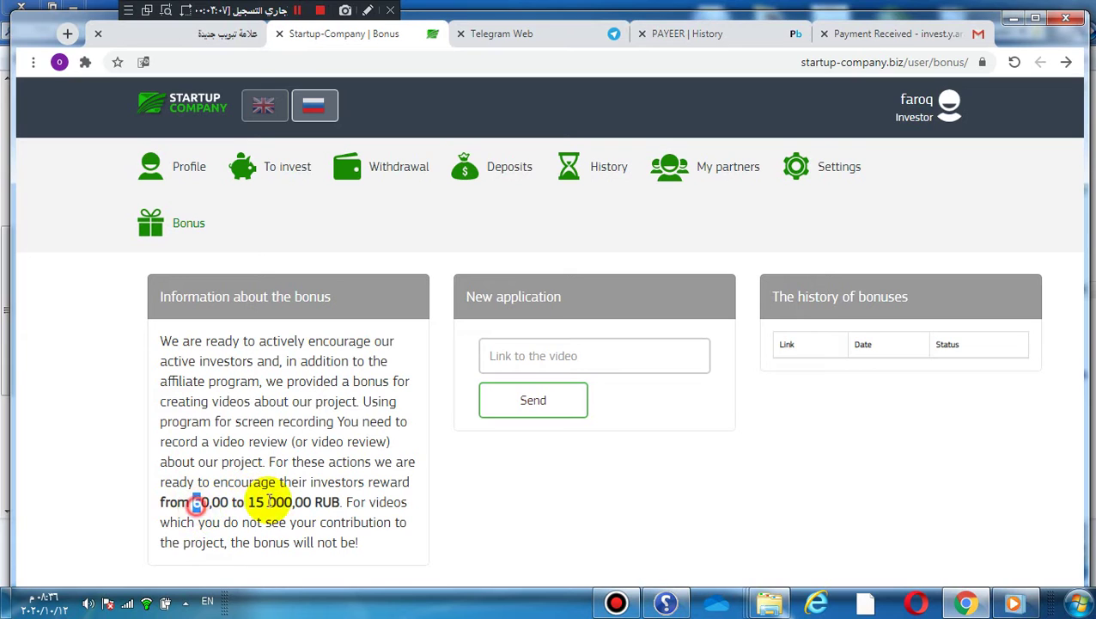
{"action": "left_click_drag", "start_coordinate": [270, 501], "coordinate": [361, 502]}
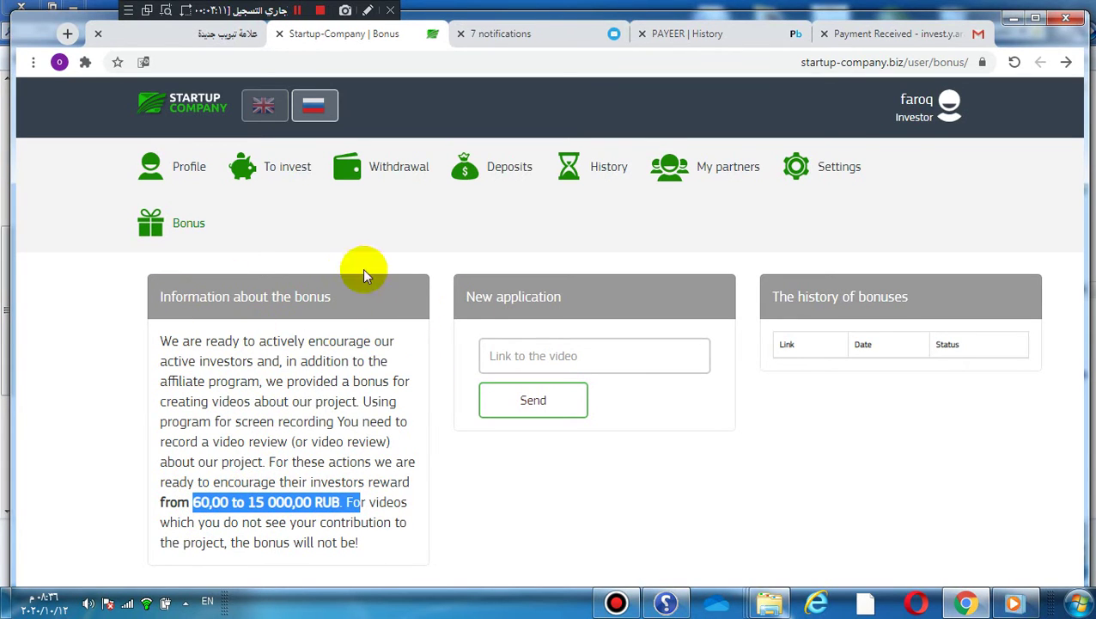
{"action": "left_click", "coordinate": [531, 356]}
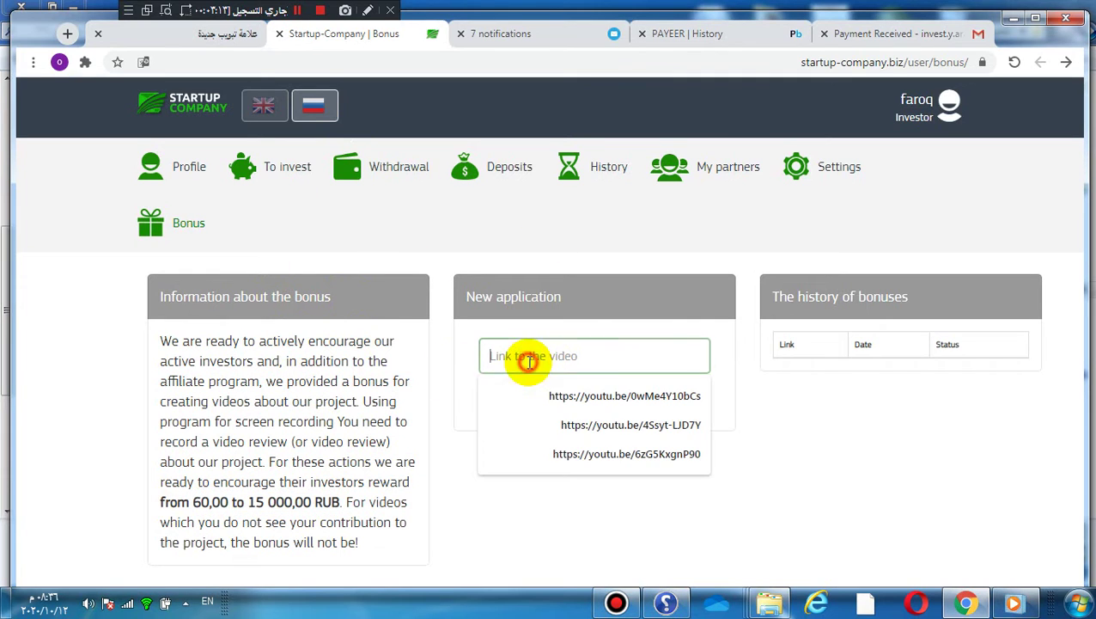
{"action": "left_click", "coordinate": [775, 438]}
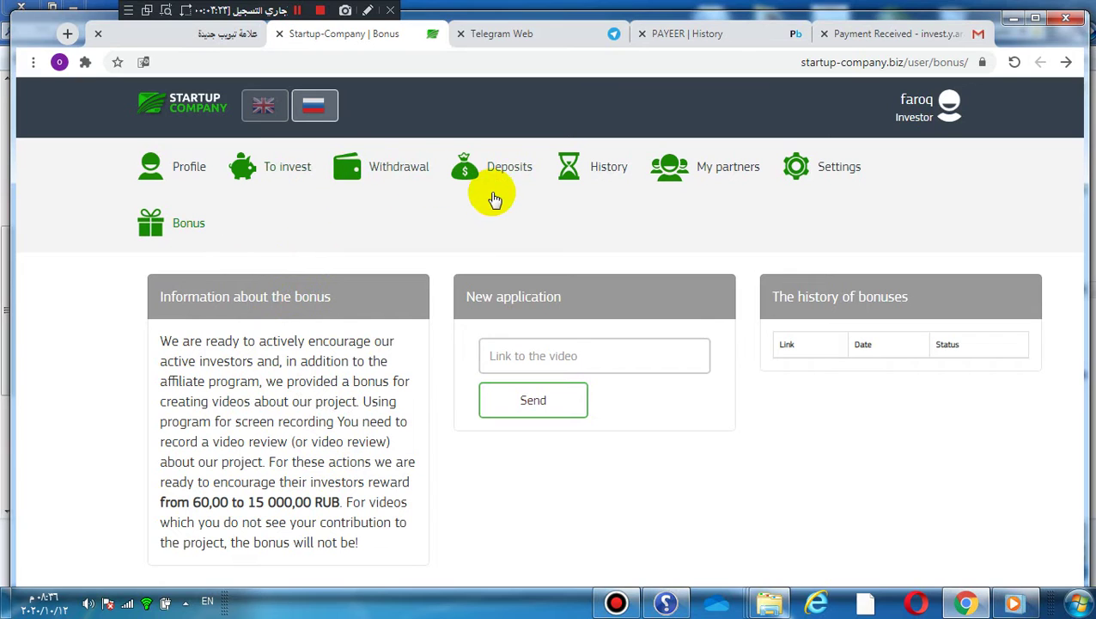
Open the account settings at the wallet form and translate the page into Arabic
{"action": "left_click", "coordinate": [517, 171]}
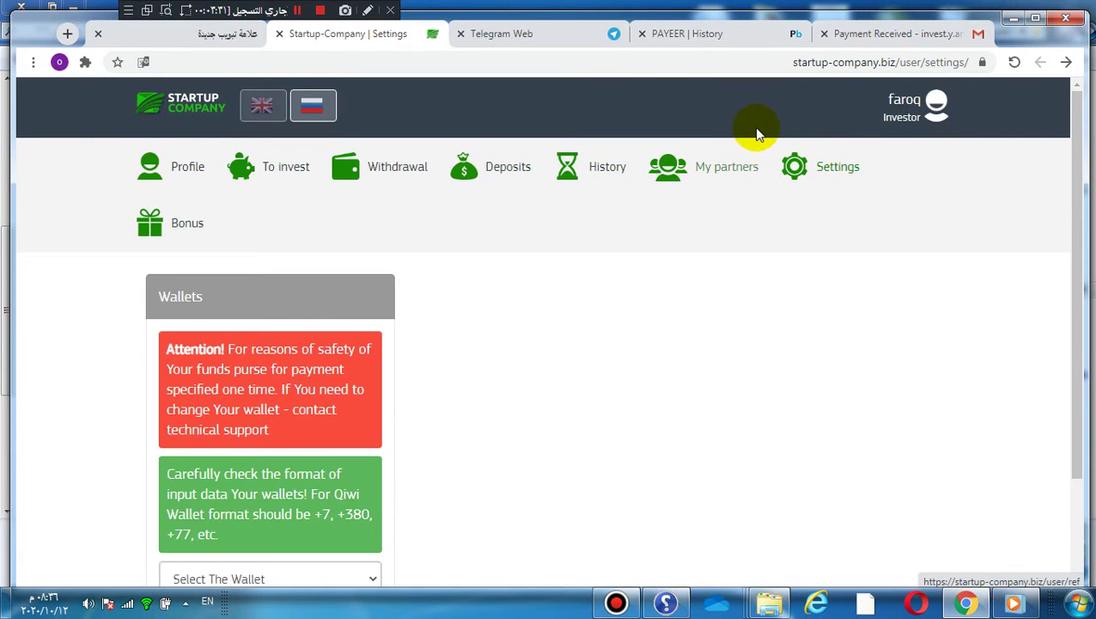
{"action": "scroll", "coordinate": [522, 318], "scroll_direction": "down", "scroll_amount": 2}
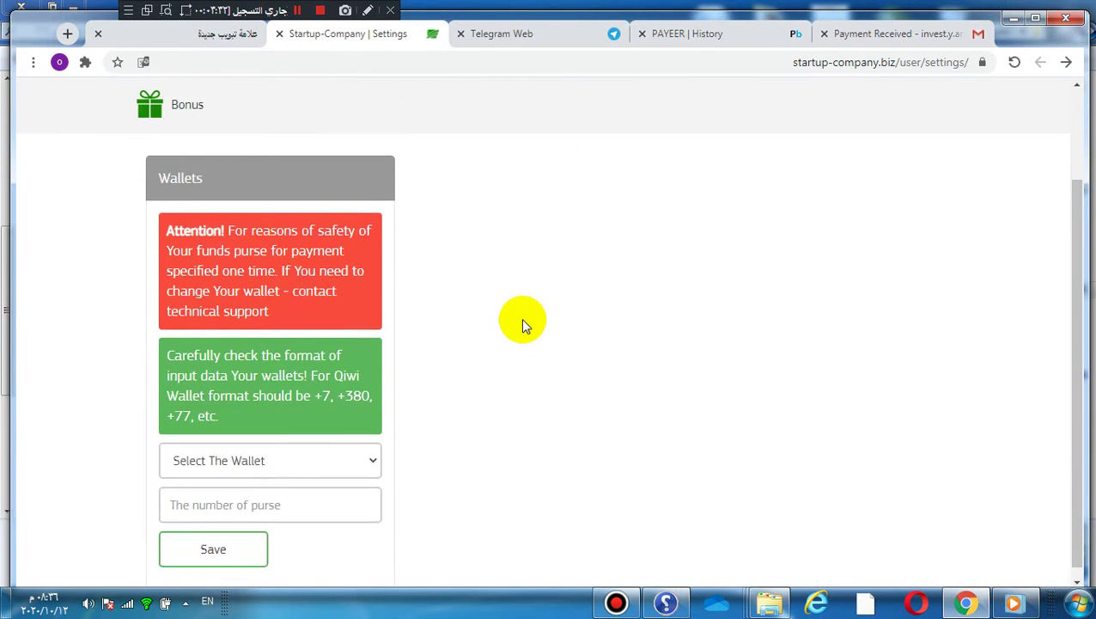
{"action": "right_click", "coordinate": [530, 227]}
{"action": "left_click", "coordinate": [507, 365]}
Copy the account number from the Payeer page and return to the Startup Company wallet settings
{"action": "left_click", "coordinate": [748, 34]}
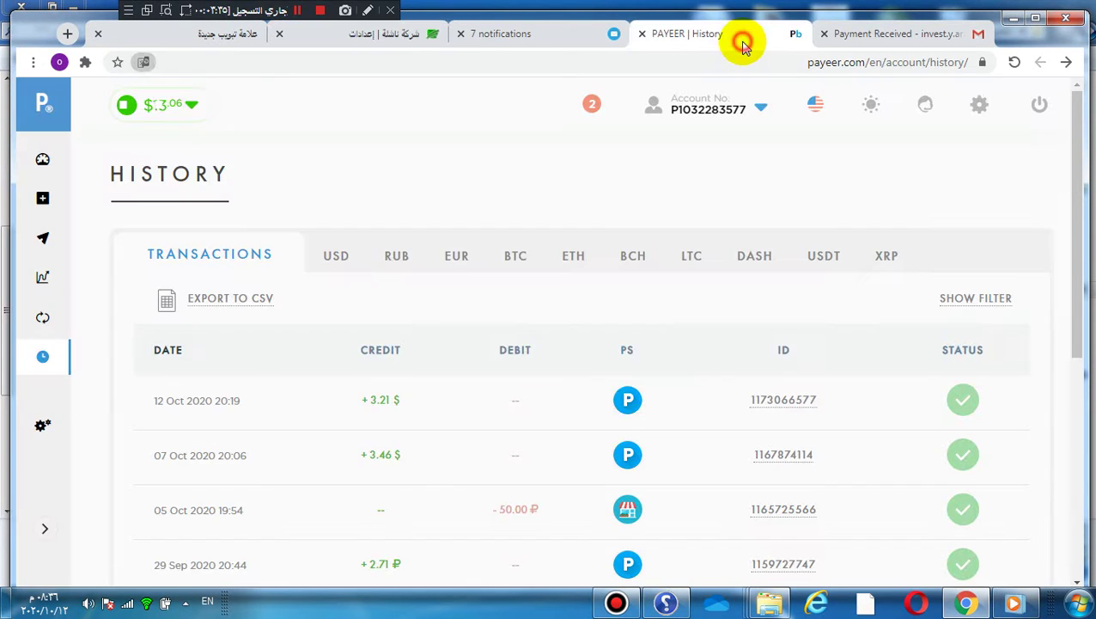
{"action": "mouse_move", "coordinate": [710, 117]}
{"action": "double_click", "coordinate": [679, 167]}
{"action": "right_click", "coordinate": [679, 167]}
{"action": "left_click", "coordinate": [666, 179]}
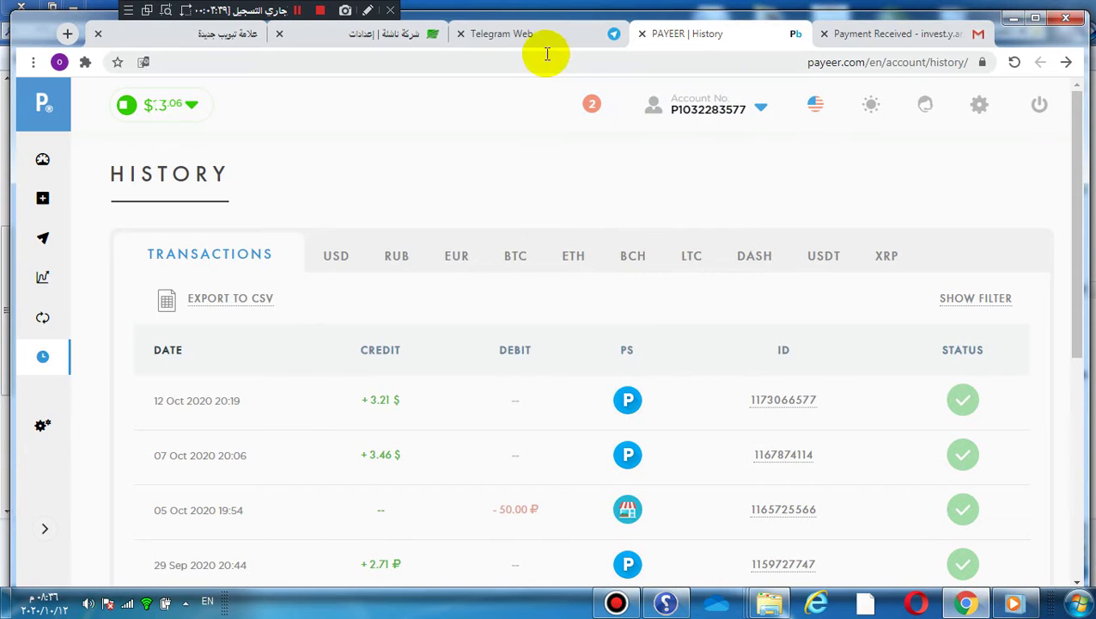
{"action": "left_click", "coordinate": [482, 32]}
{"action": "left_click", "coordinate": [386, 33]}
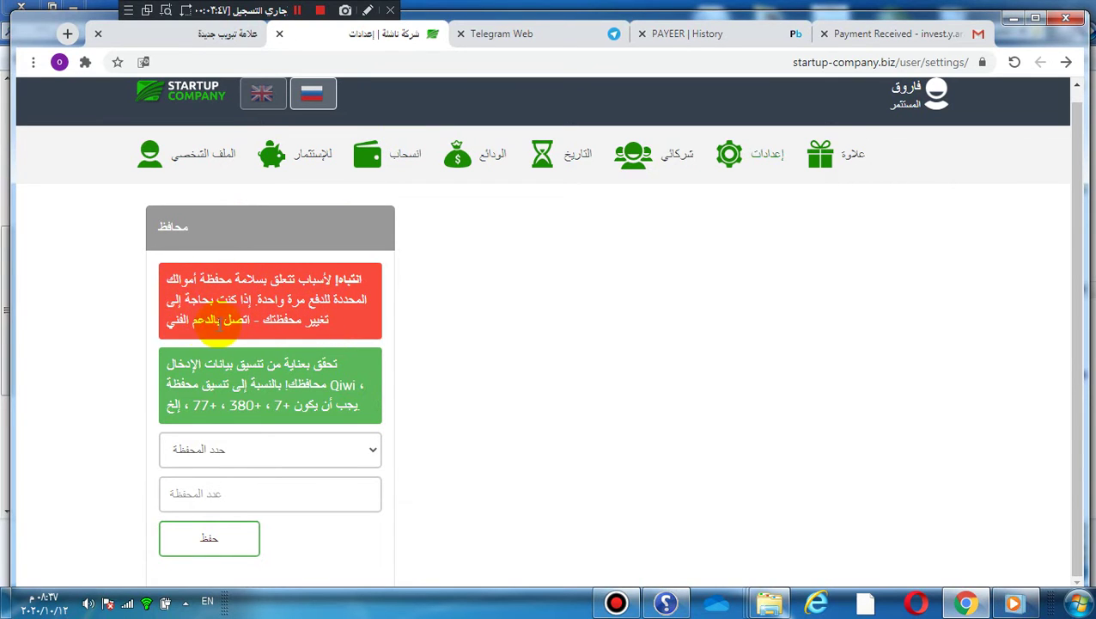
Select Payeer as the wallet, enter the Payeer account number, save it and dismiss the confirmation
{"action": "left_click", "coordinate": [289, 452]}
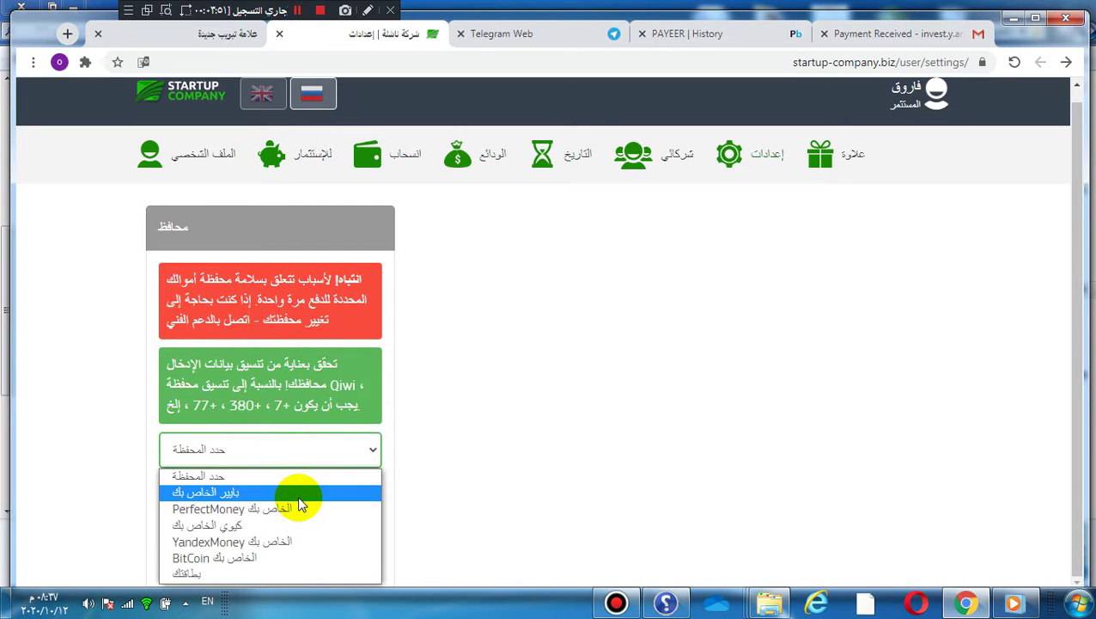
{"action": "left_click", "coordinate": [296, 494]}
{"action": "left_click", "coordinate": [289, 498]}
{"action": "right_click", "coordinate": [289, 500]}
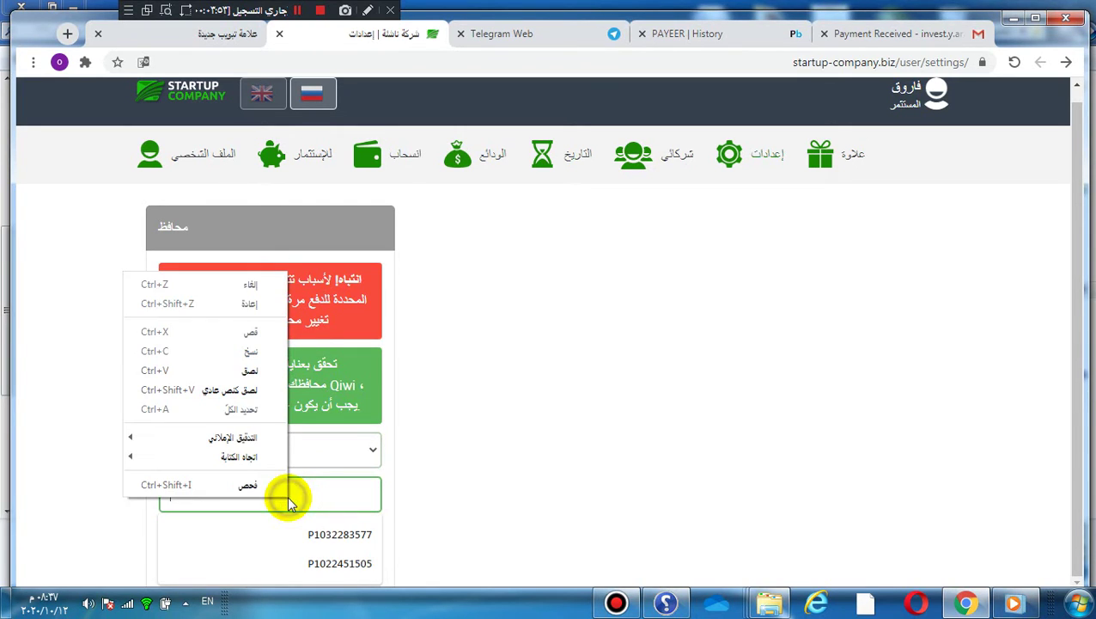
{"action": "left_click", "coordinate": [341, 533]}
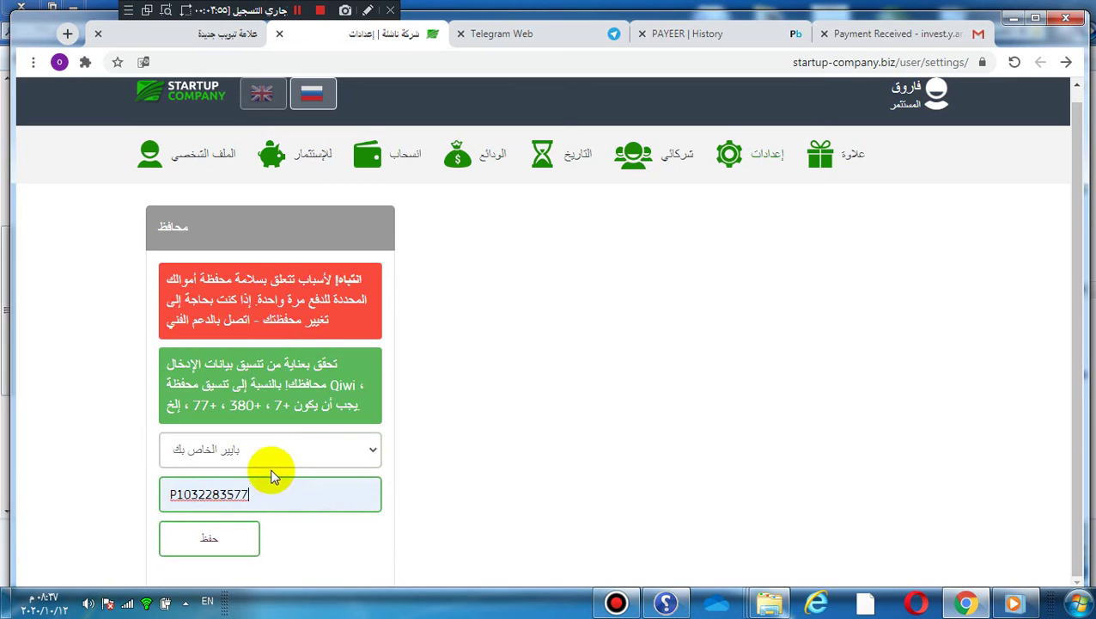
{"action": "left_click", "coordinate": [230, 538]}
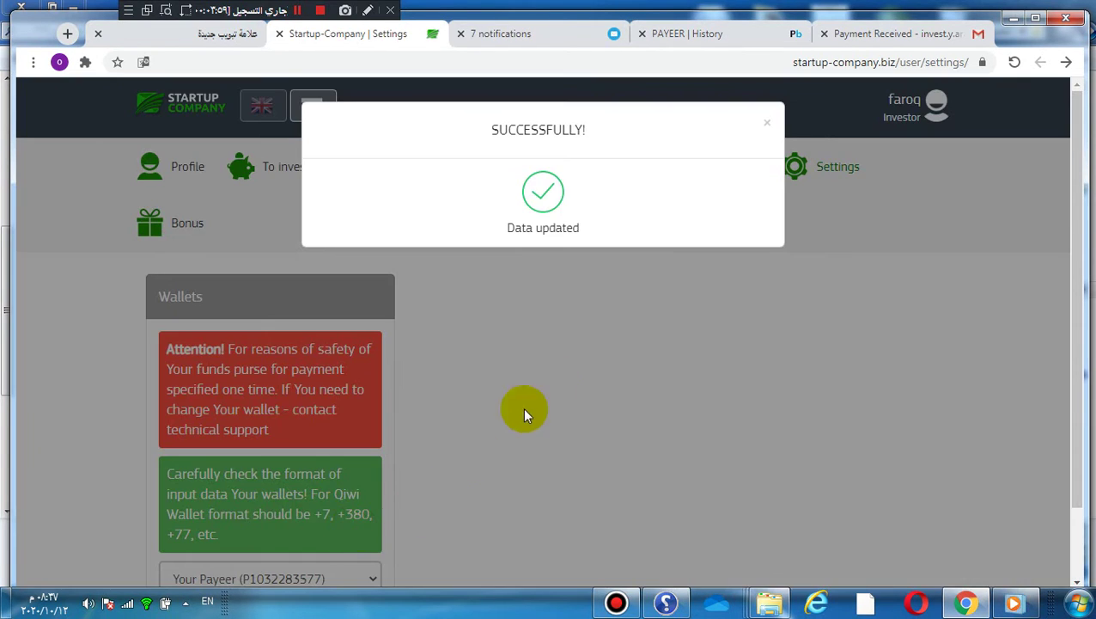
{"action": "left_click", "coordinate": [765, 127]}
{"action": "scroll", "coordinate": [257, 481], "scroll_direction": "down", "scroll_amount": 1}
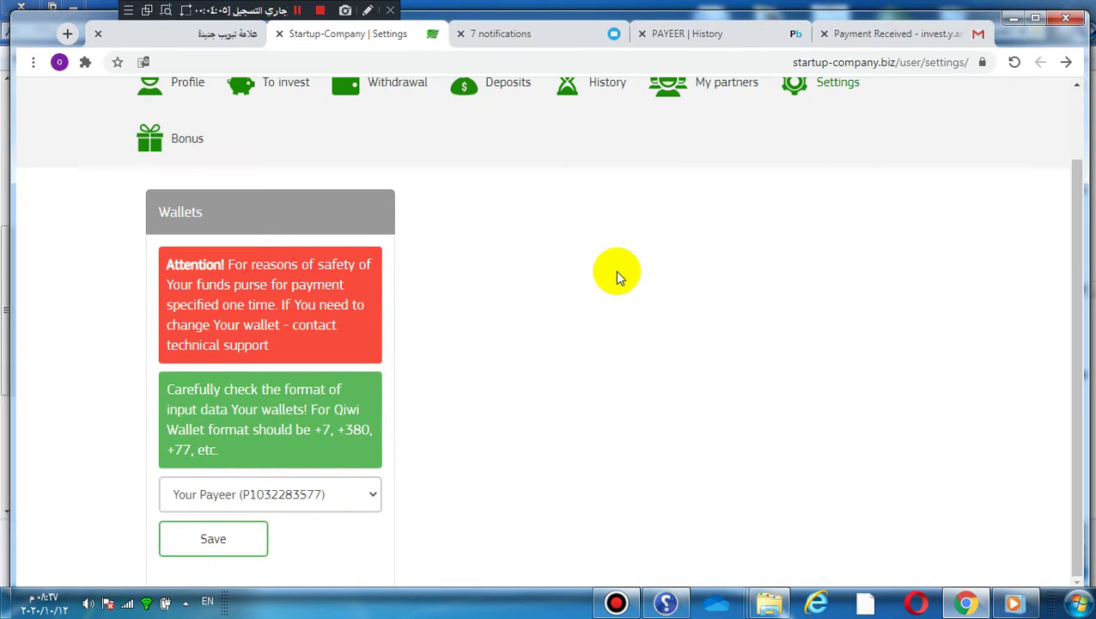
{"action": "scroll", "coordinate": [616, 275], "scroll_direction": "up", "scroll_amount": 1}
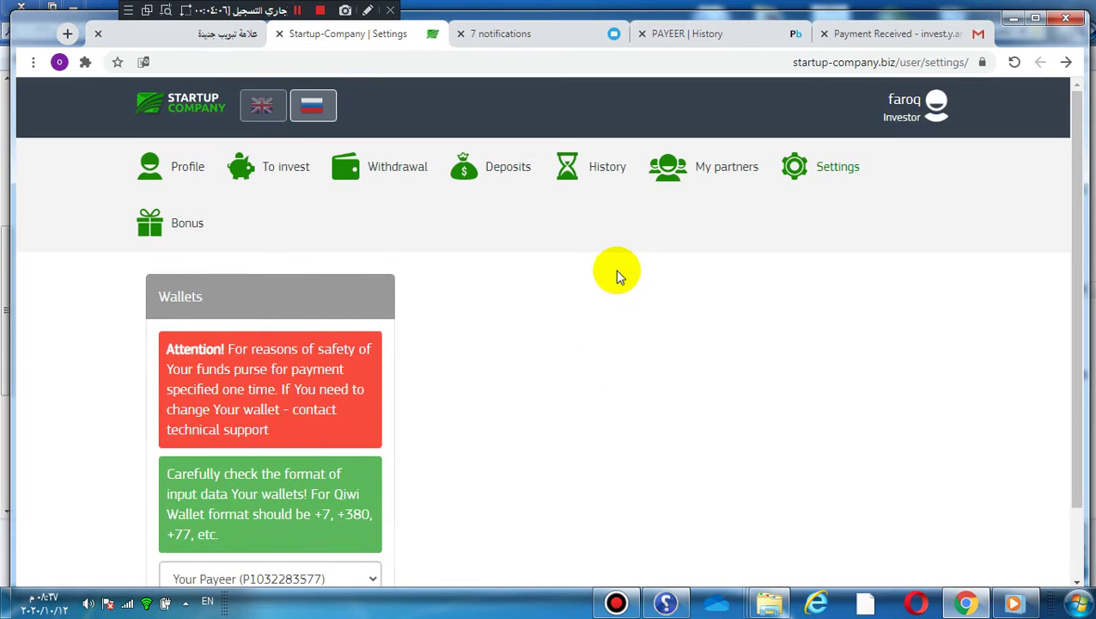
Open the My partners page and copy the account's invitation link
{"action": "left_click", "coordinate": [725, 177]}
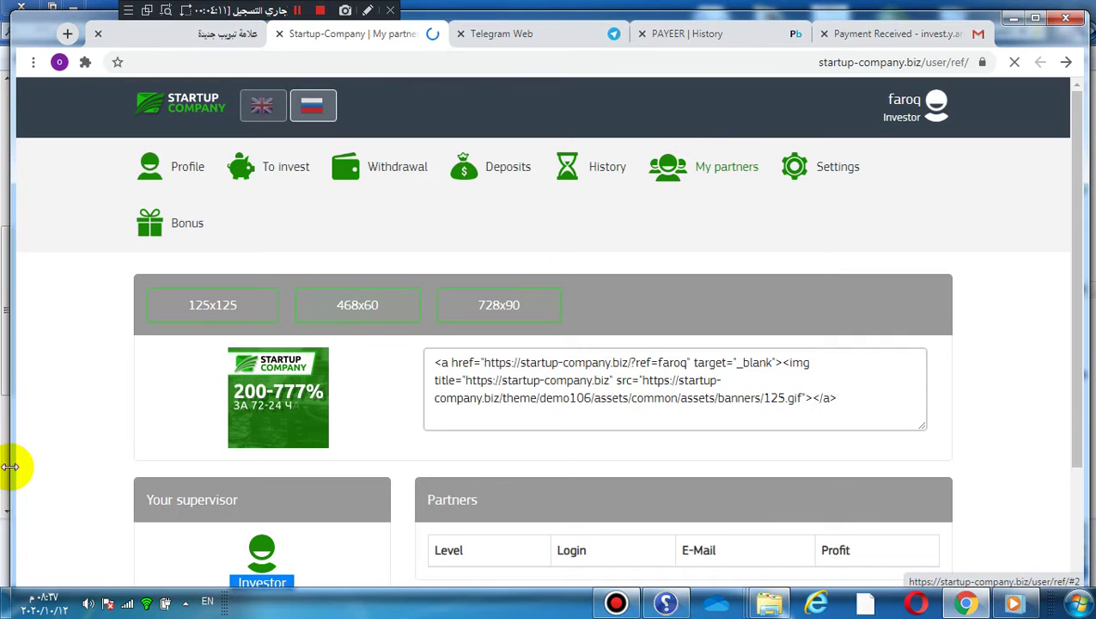
{"action": "scroll", "coordinate": [75, 445], "scroll_direction": "down", "scroll_amount": 2}
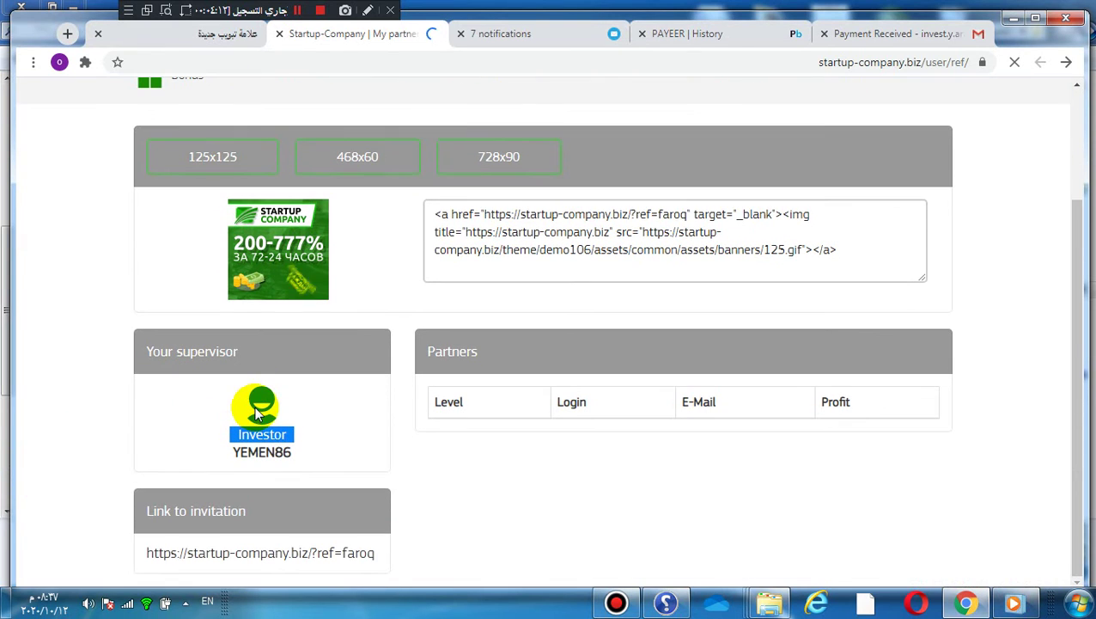
{"action": "triple_click", "coordinate": [302, 553]}
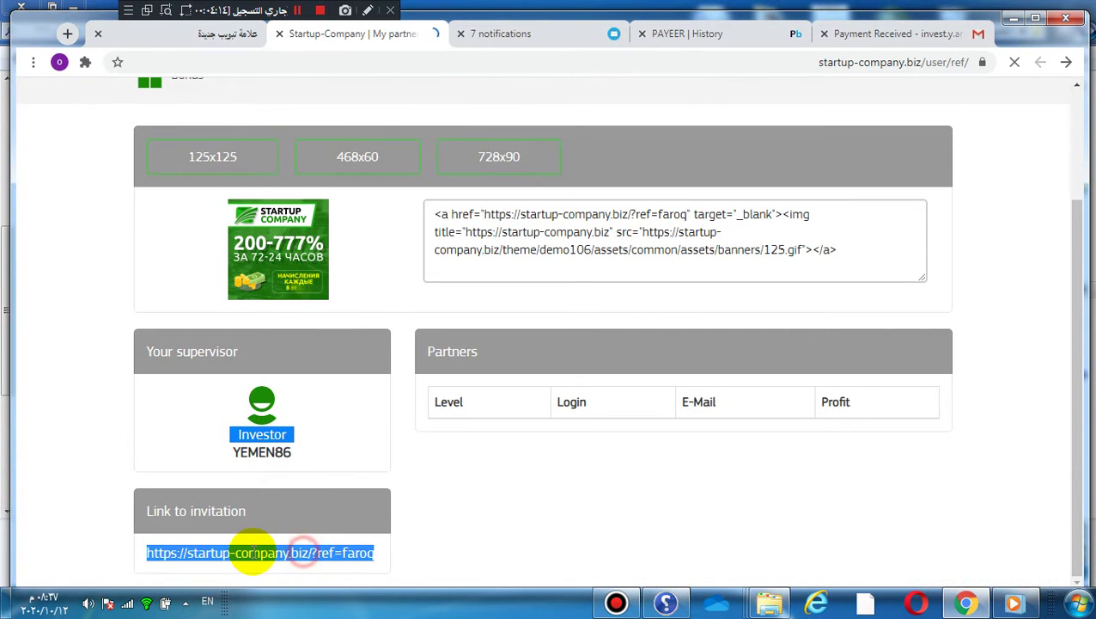
{"action": "right_click", "coordinate": [301, 550]}
{"action": "left_click", "coordinate": [287, 466]}
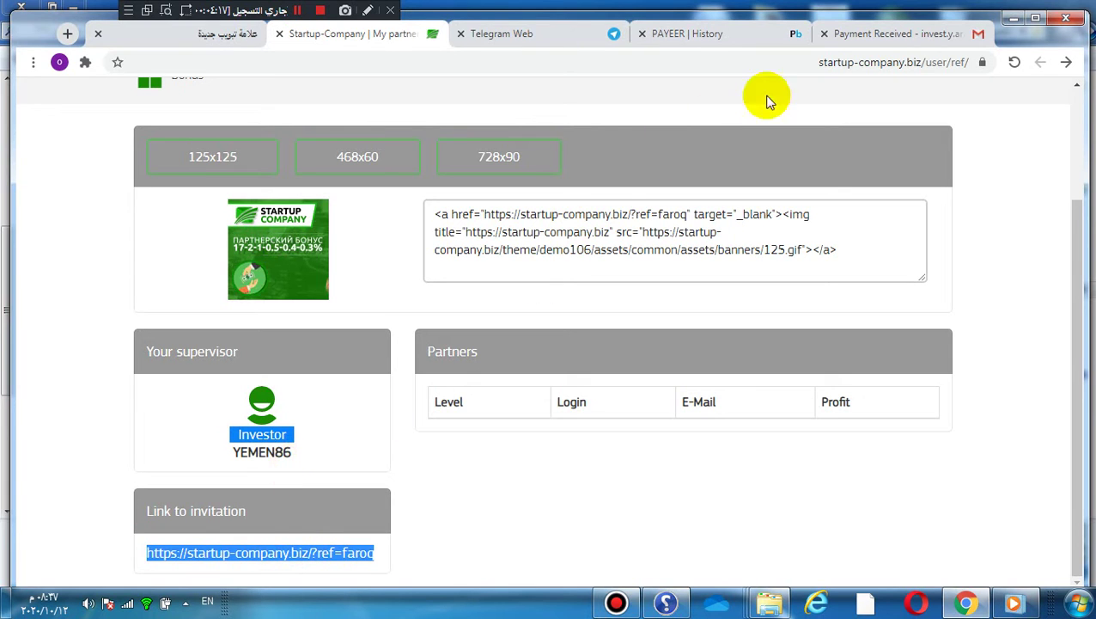
Switch to Telegram Web and post the copied invitation link in the channel "الاستثمار بمواقع الانترنت"
{"action": "left_click", "coordinate": [540, 39]}
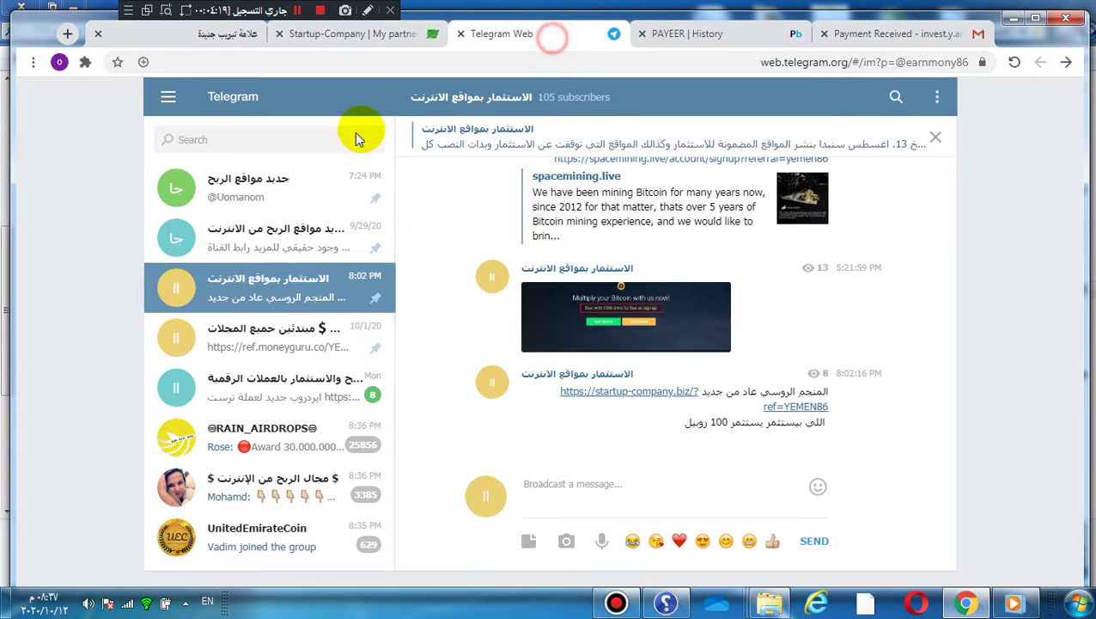
{"action": "right_click", "coordinate": [594, 487]}
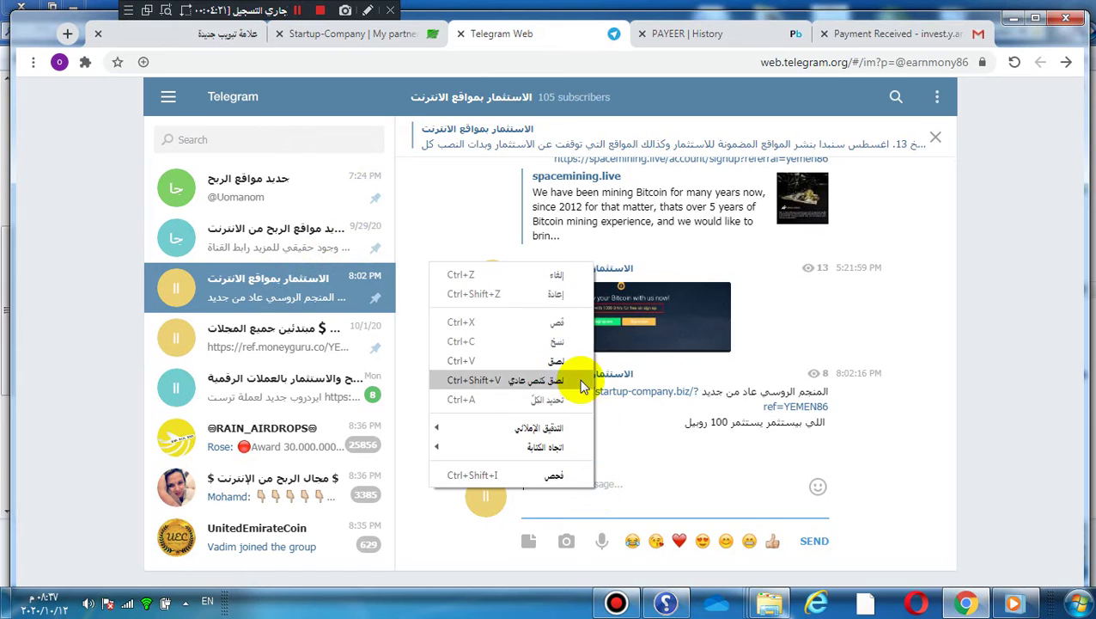
{"action": "left_click", "coordinate": [577, 362]}
{"action": "key", "text": "Return"}
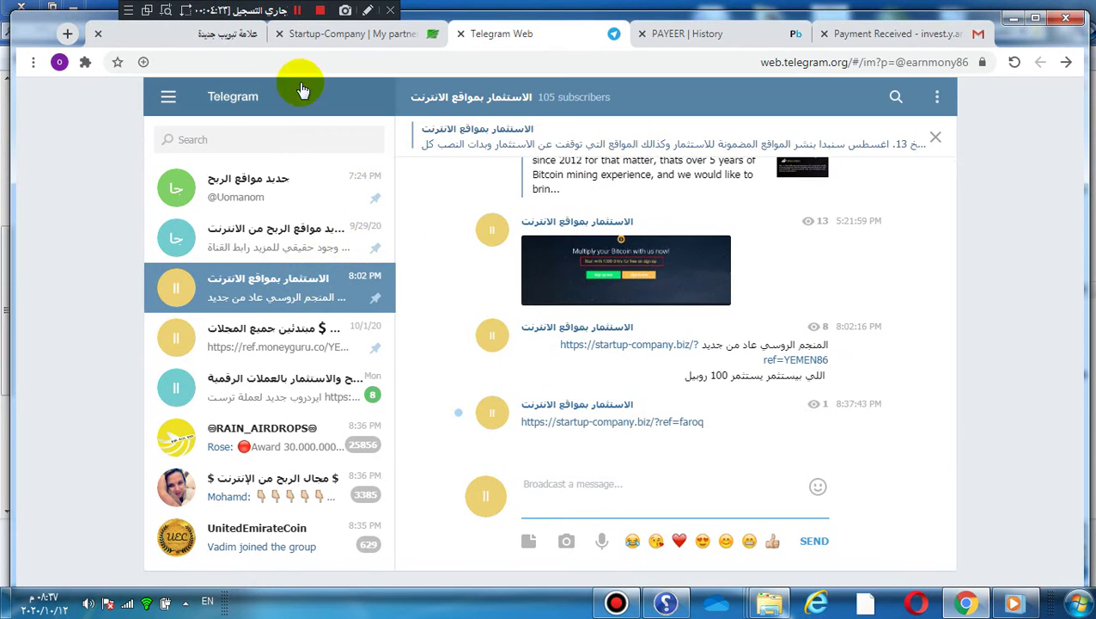
Return to the Startup Company site, open the Deposits page and try to reinvest without a plan or amount
{"action": "left_click", "coordinate": [322, 38]}
{"action": "scroll", "coordinate": [455, 303], "scroll_direction": "up", "scroll_amount": 2}
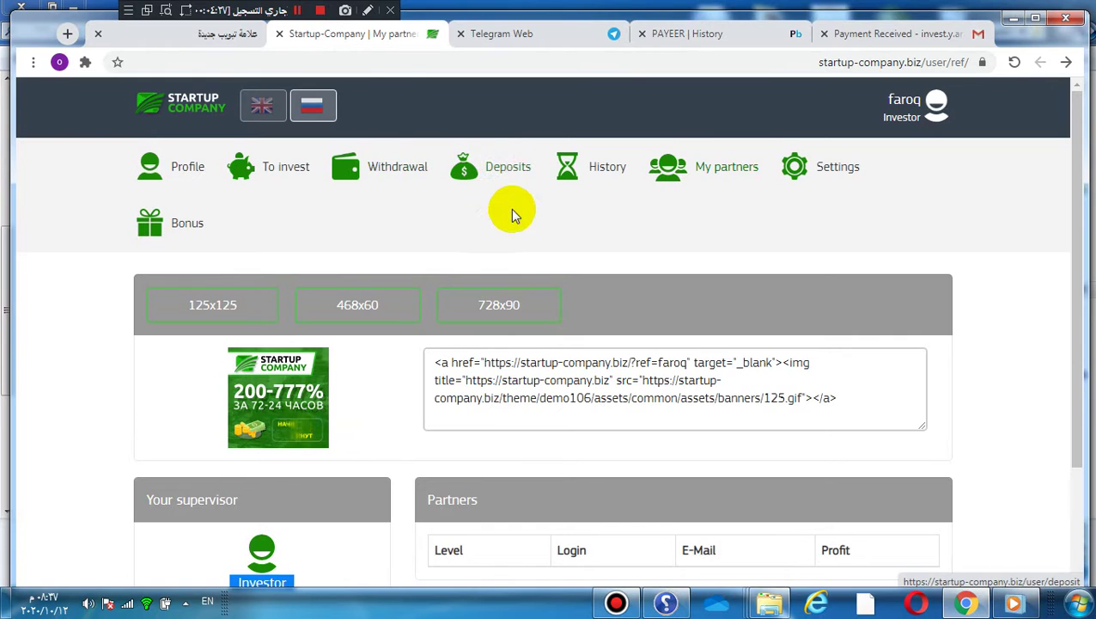
{"action": "left_click", "coordinate": [505, 175]}
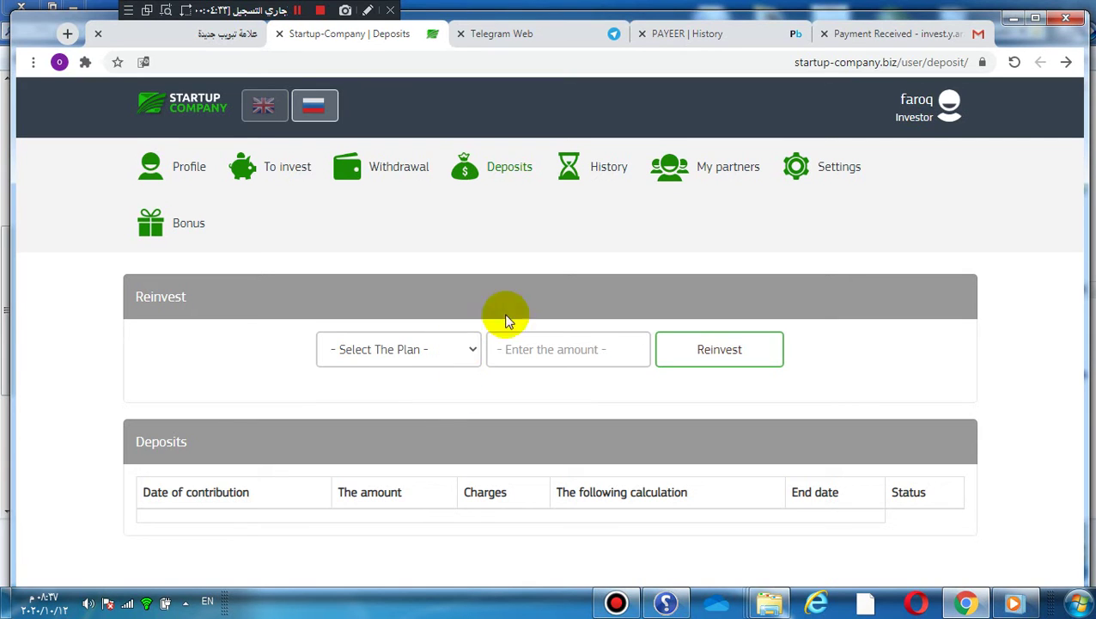
{"action": "left_click", "coordinate": [449, 348]}
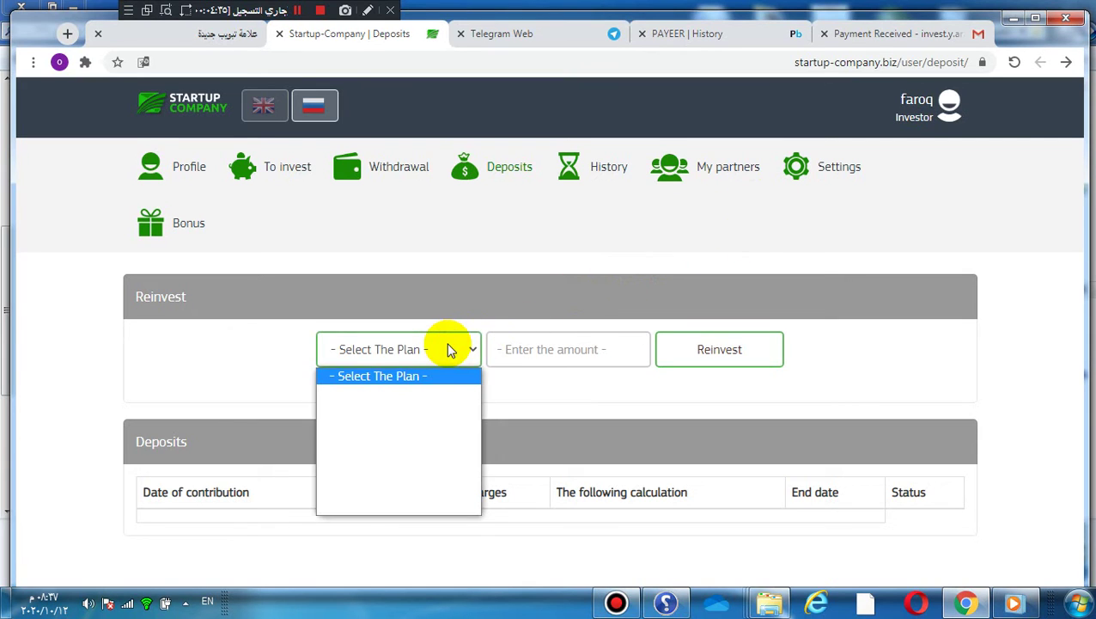
{"action": "left_click", "coordinate": [534, 347]}
{"action": "left_click", "coordinate": [719, 352]}
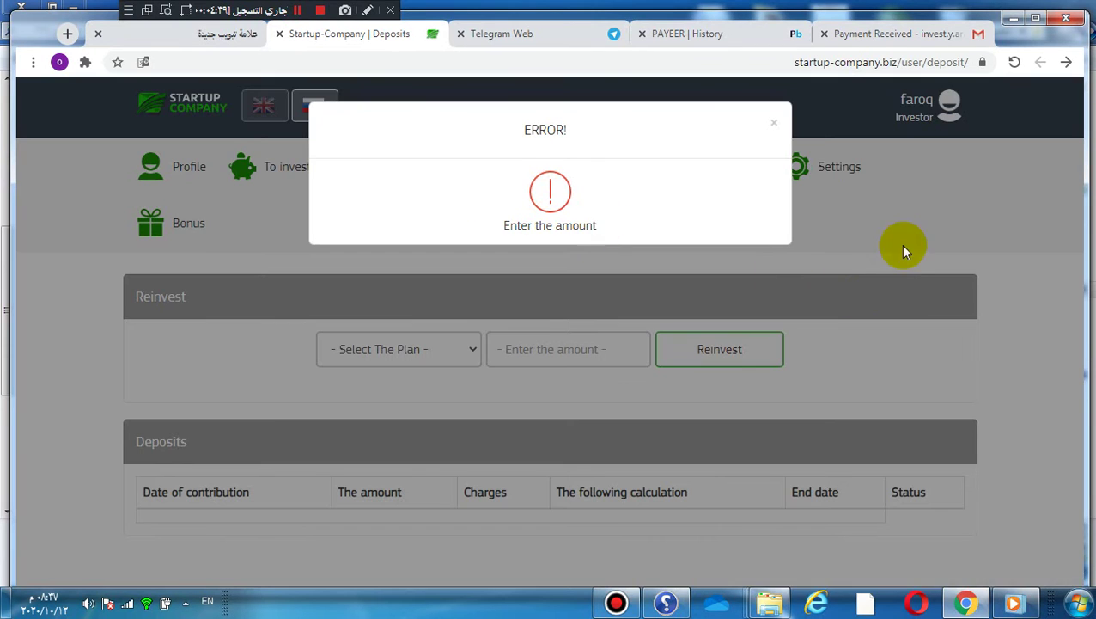
{"action": "left_click", "coordinate": [896, 255]}
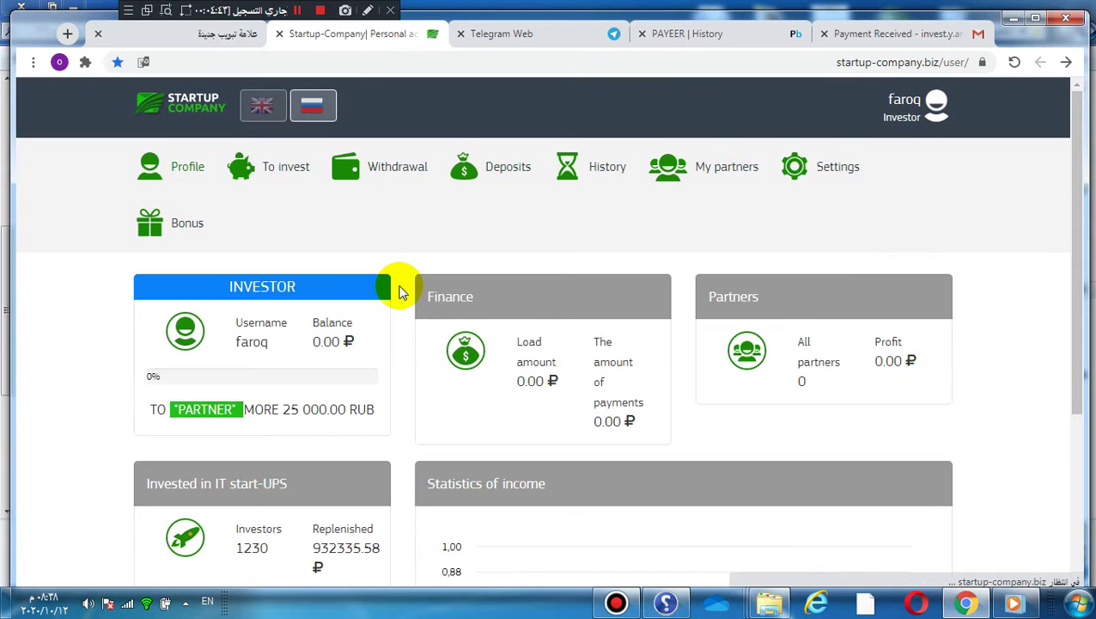
Review the profile page's balance, partner and investor statistics and translate the page from English into Arabic
{"action": "scroll", "coordinate": [516, 368], "scroll_direction": "down", "scroll_amount": 3}
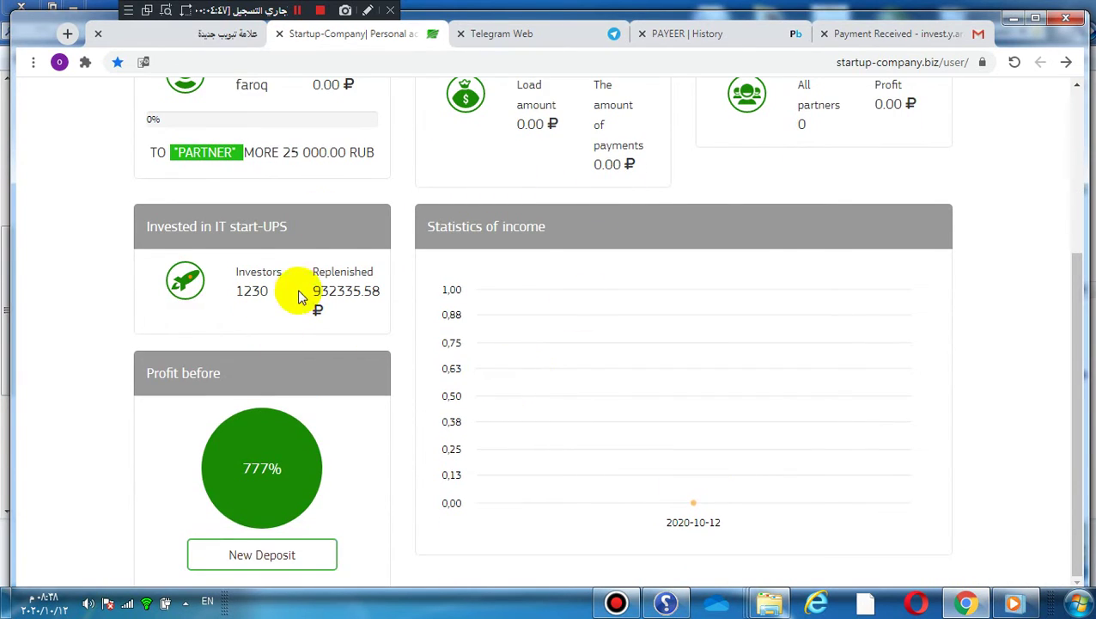
{"action": "scroll", "coordinate": [395, 183], "scroll_direction": "up", "scroll_amount": 2}
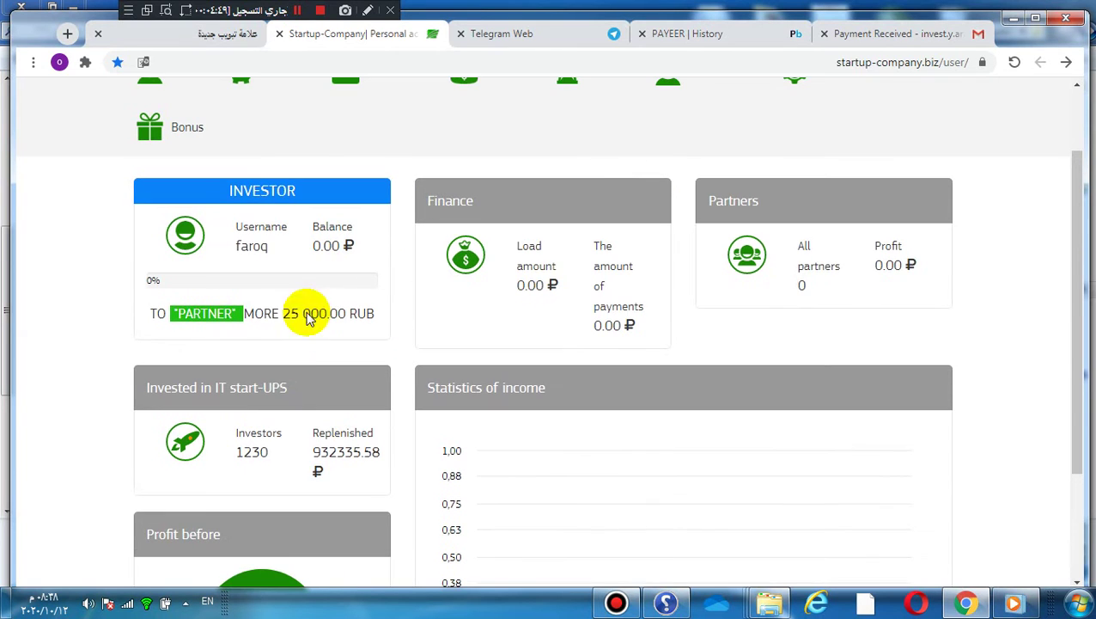
{"action": "right_click", "coordinate": [424, 278]}
{"action": "left_click", "coordinate": [421, 416]}
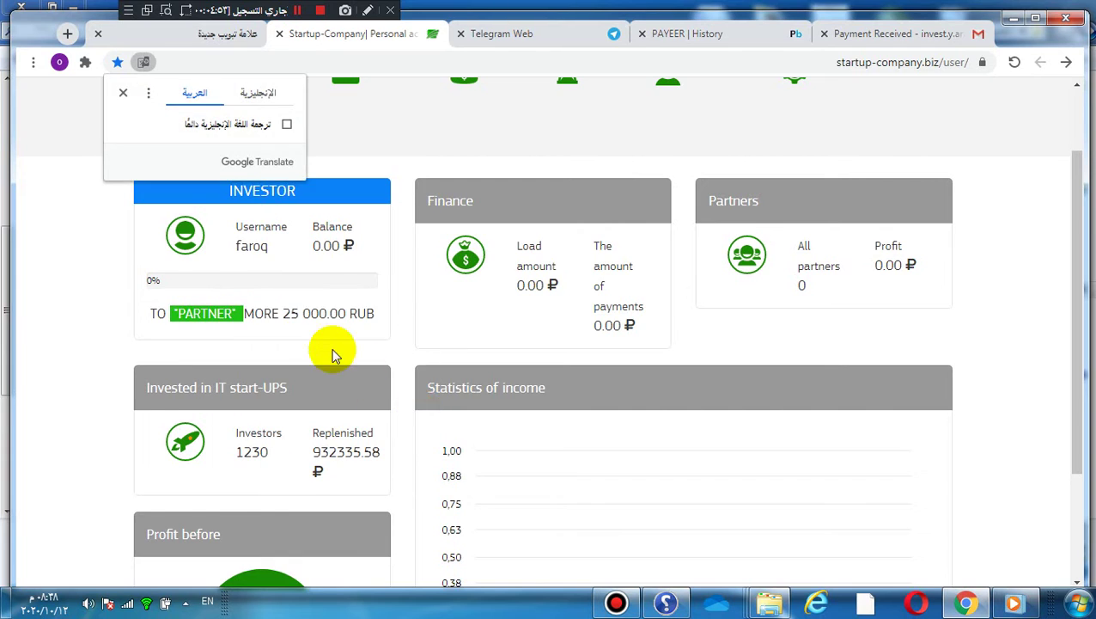
{"action": "scroll", "coordinate": [262, 288], "scroll_direction": "up", "scroll_amount": 1}
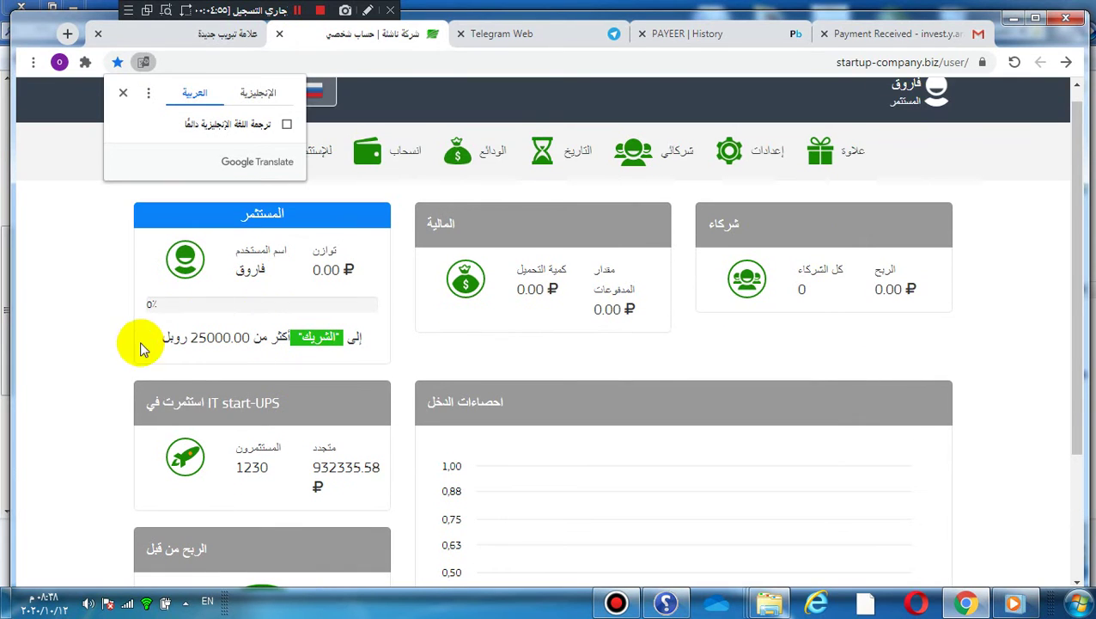
{"action": "scroll", "coordinate": [526, 330], "scroll_direction": "up", "scroll_amount": 1}
Open the investment page, inspect the plan list and profit calculation, and select Payeer (بايير) as the new deposit's payment system
{"action": "left_click", "coordinate": [514, 333]}
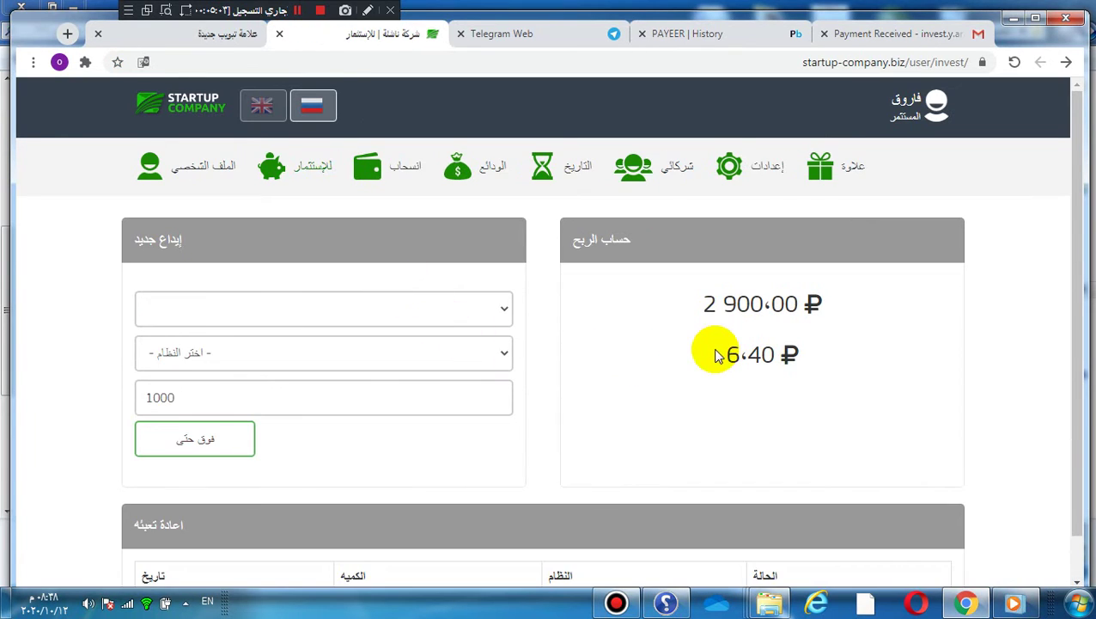
{"action": "scroll", "coordinate": [716, 354], "scroll_direction": "down", "scroll_amount": 1}
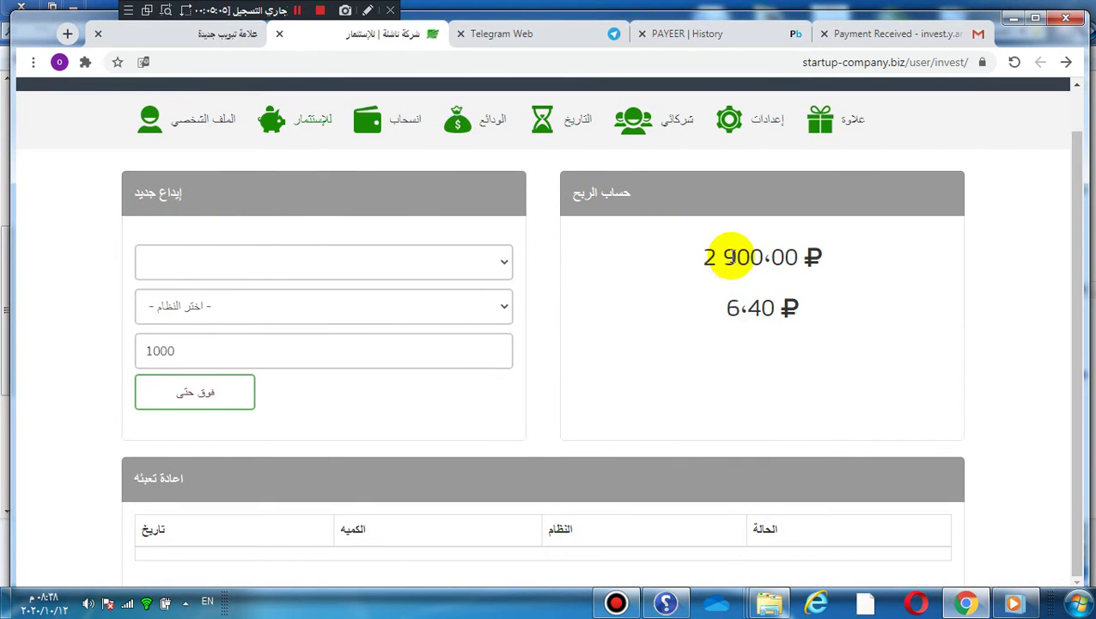
{"action": "double_click", "coordinate": [718, 256]}
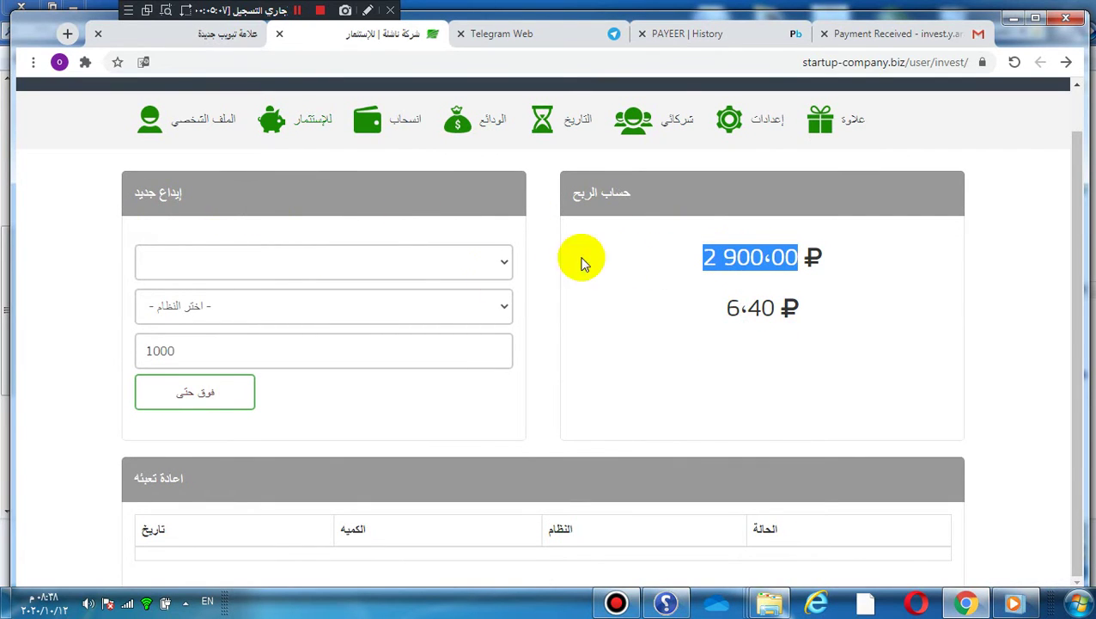
{"action": "left_click", "coordinate": [284, 260]}
{"action": "left_click", "coordinate": [362, 262]}
{"action": "left_click", "coordinate": [363, 261]}
{"action": "left_click", "coordinate": [363, 262]}
{"action": "left_click", "coordinate": [354, 306]}
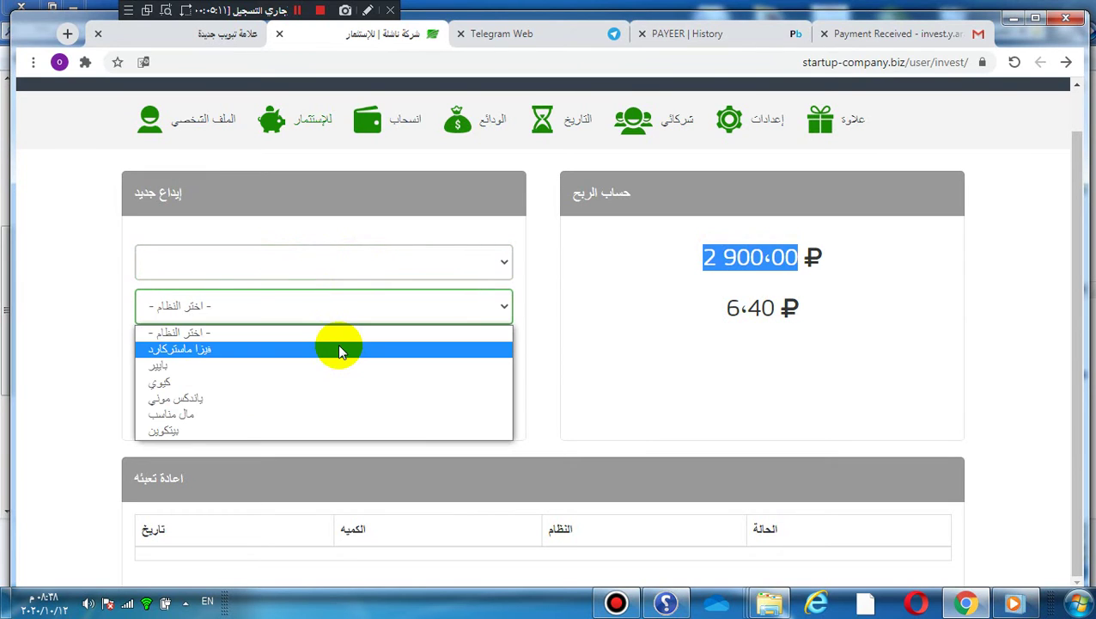
{"action": "left_click", "coordinate": [336, 367]}
{"action": "left_click", "coordinate": [347, 262]}
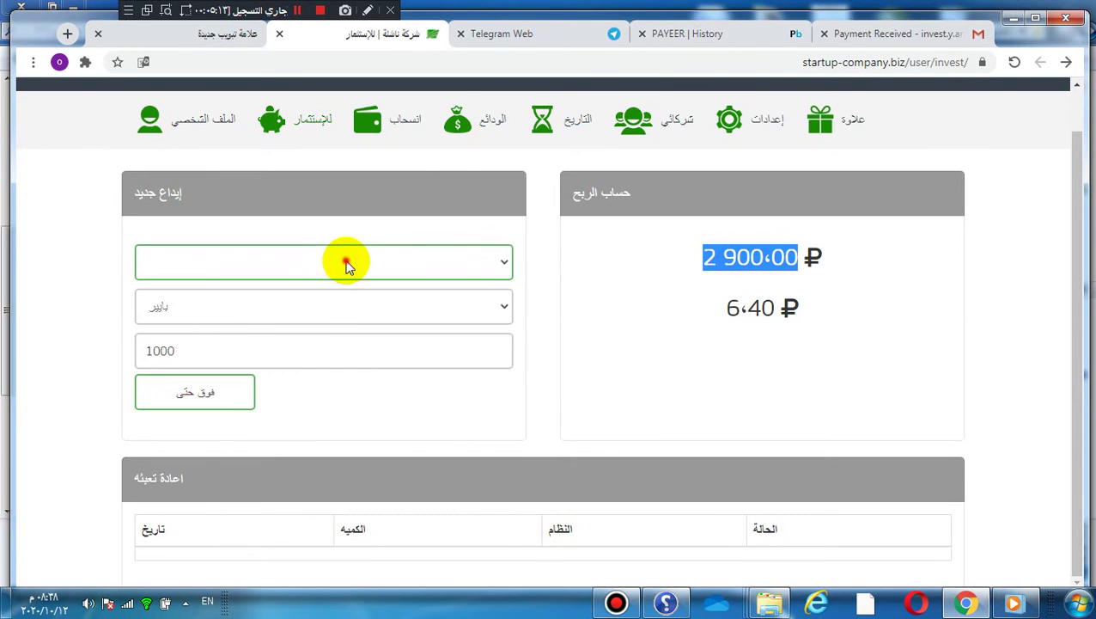
{"action": "left_click", "coordinate": [294, 343]}
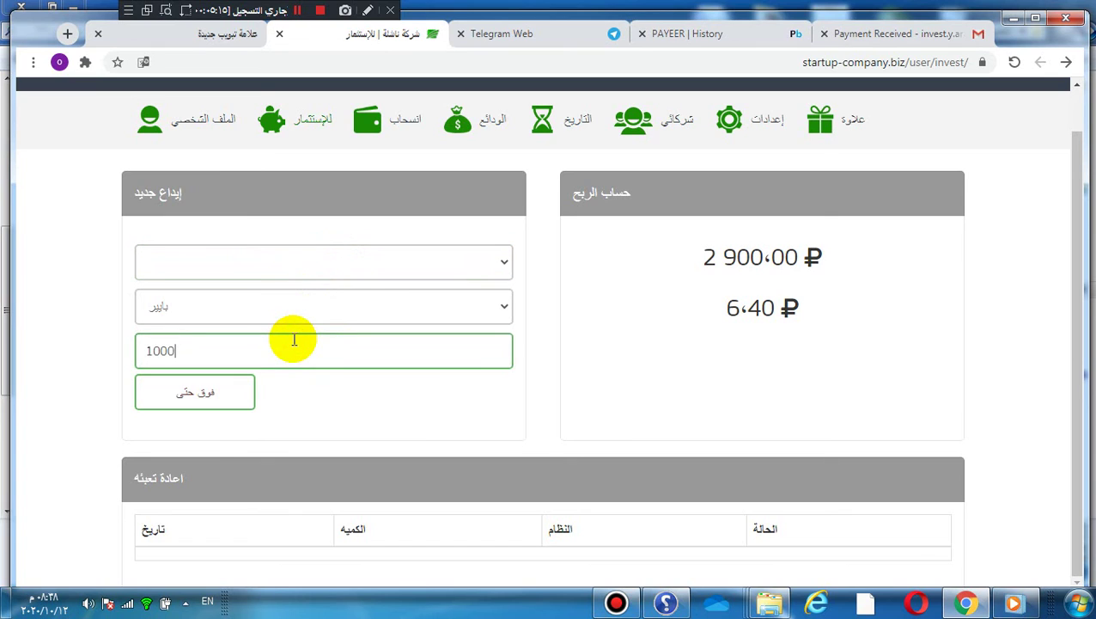
Set the deposit amount to 100 to check its calculated profit, and set the amount back to 1000
{"action": "double_click", "coordinate": [160, 350]}
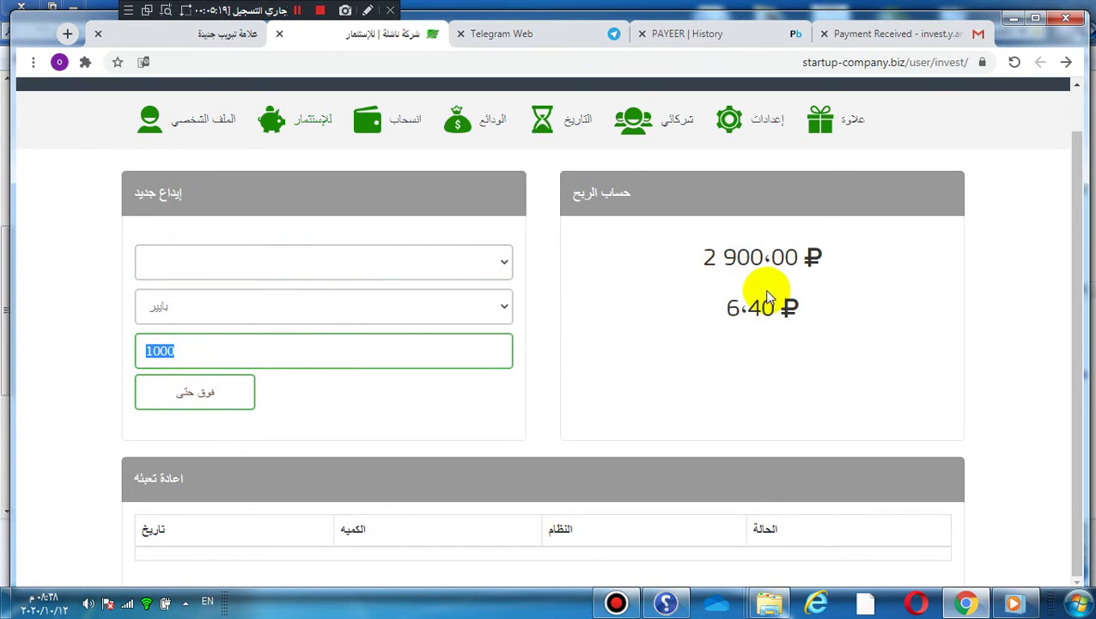
{"action": "left_click", "coordinate": [747, 307]}
{"action": "left_click", "coordinate": [335, 342]}
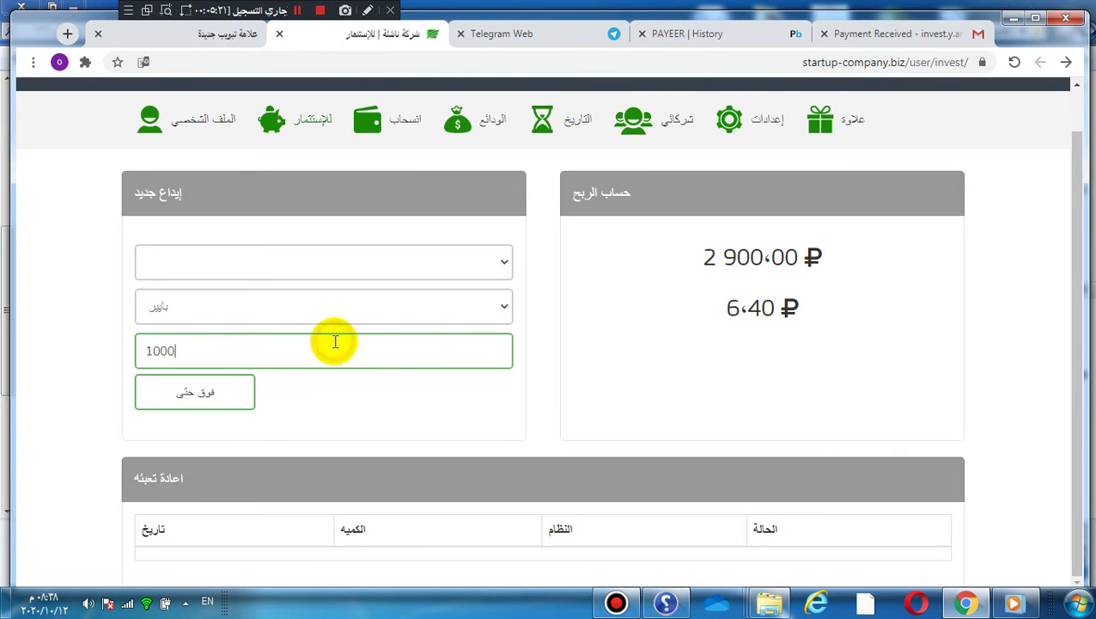
{"action": "key", "text": "BackSpace"}
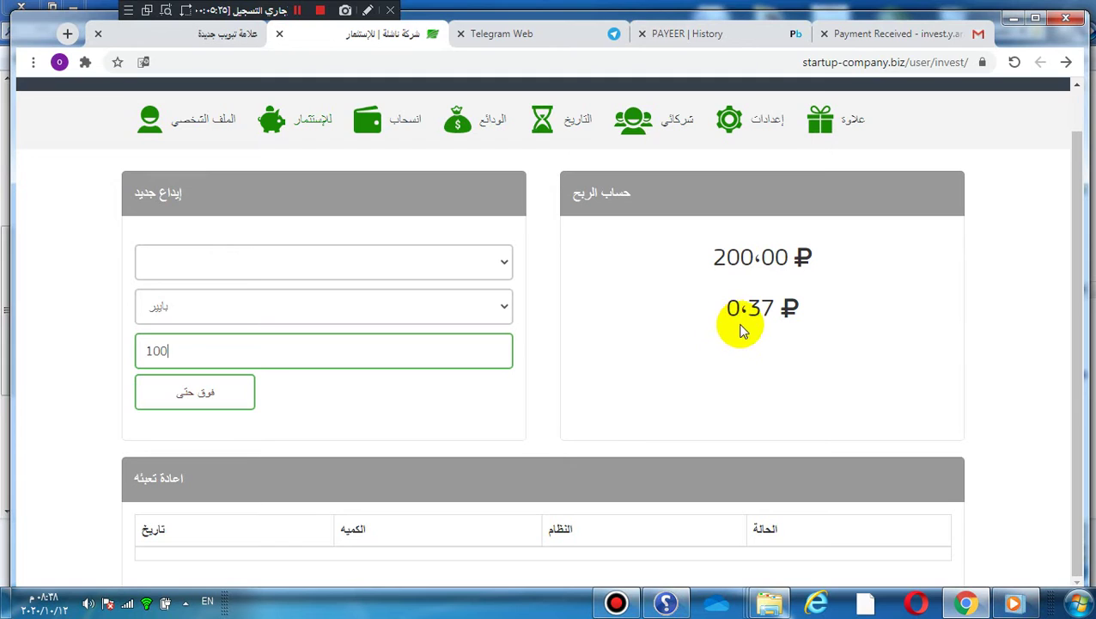
{"action": "double_click", "coordinate": [738, 259]}
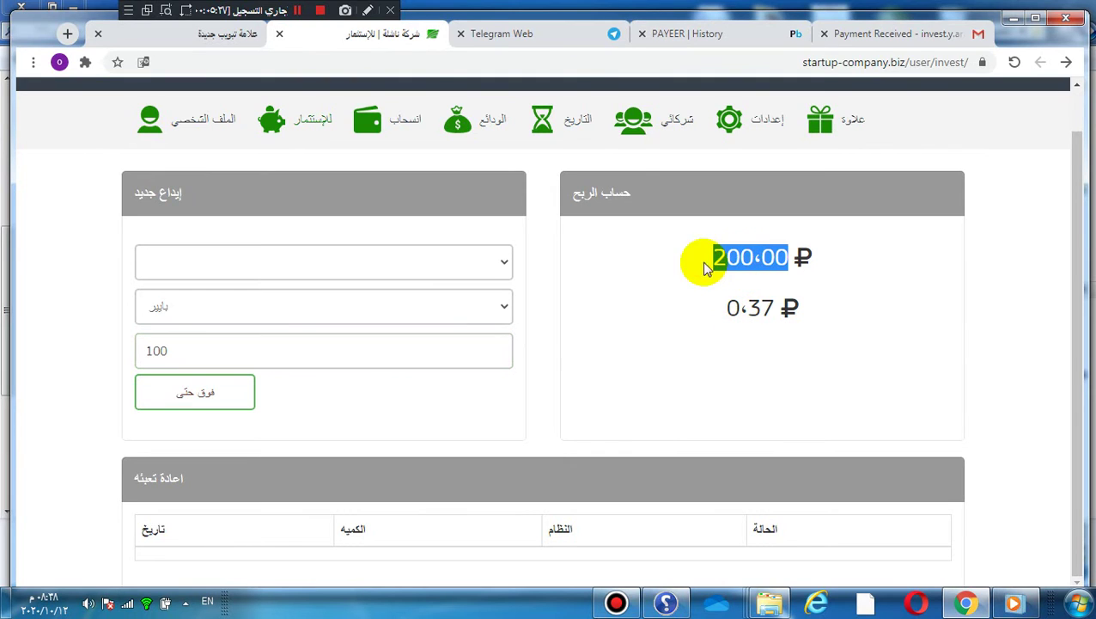
{"action": "double_click", "coordinate": [235, 338]}
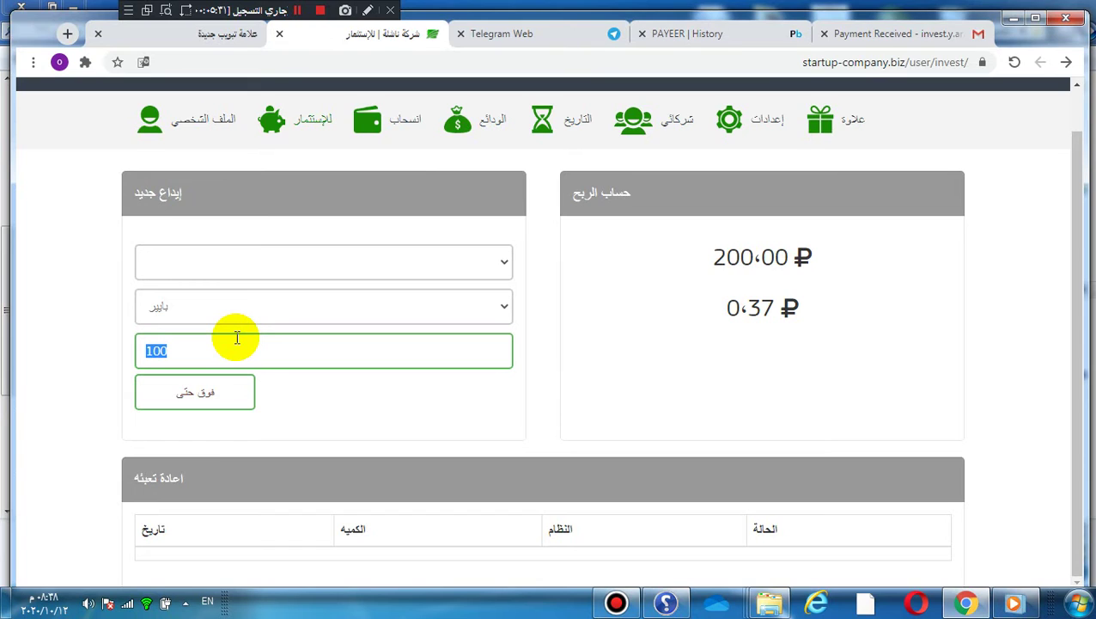
{"action": "type", "text": "1000"}
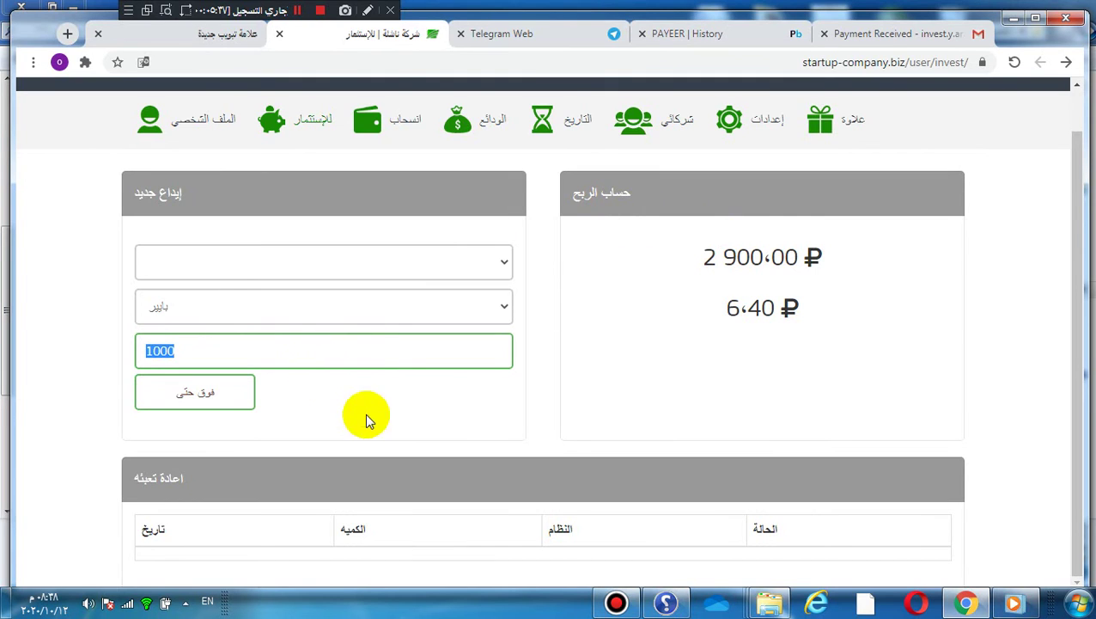
{"action": "scroll", "coordinate": [535, 367], "scroll_direction": "up", "scroll_amount": 1}
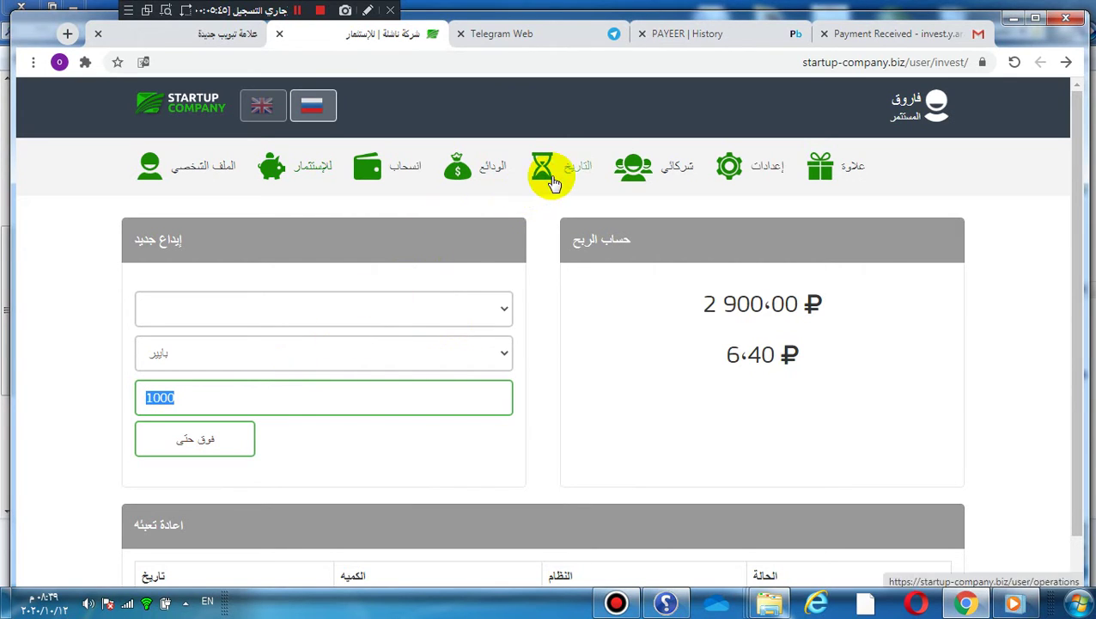
Examine the reinvestment plan list and amount field on the Deposits page and request the Withdrawal page
{"action": "left_click", "coordinate": [505, 176]}
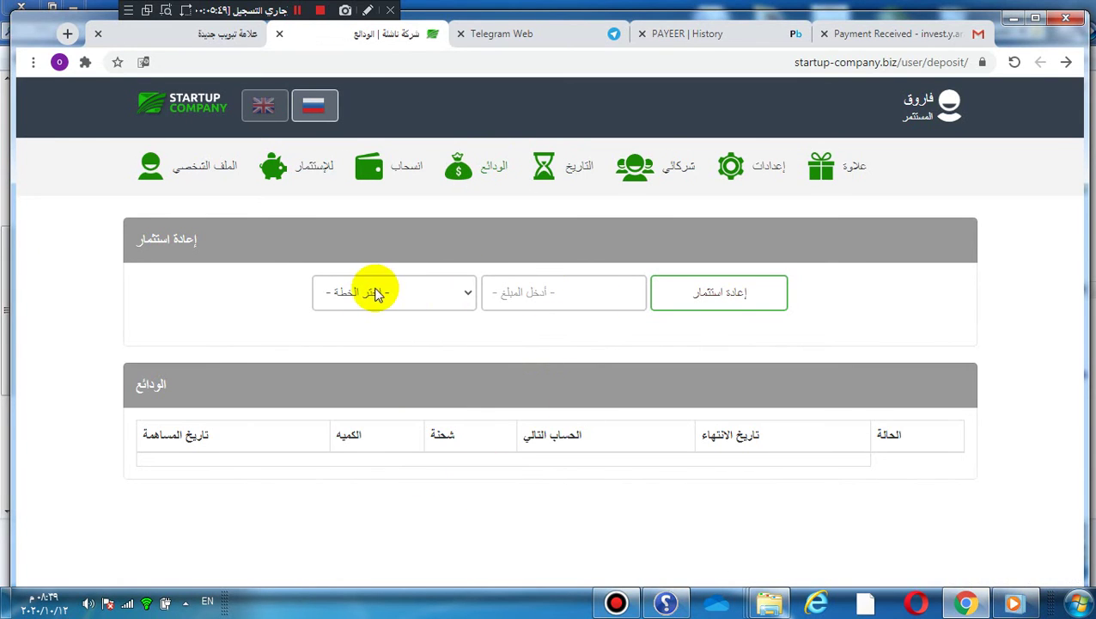
{"action": "left_click", "coordinate": [446, 296]}
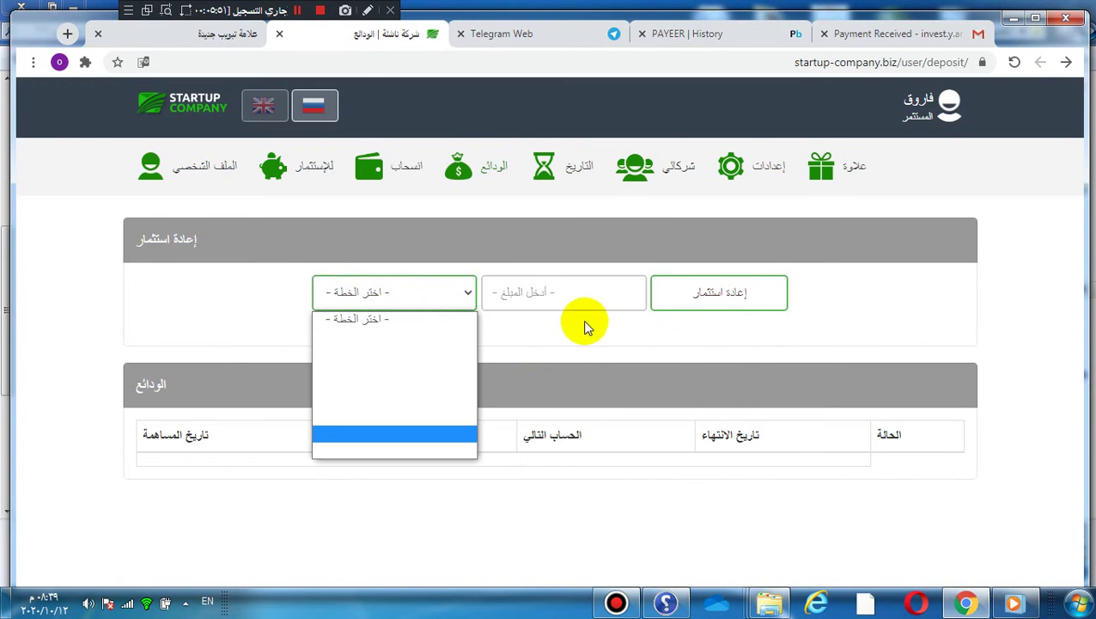
{"action": "left_click", "coordinate": [580, 286]}
{"action": "left_click", "coordinate": [584, 289]}
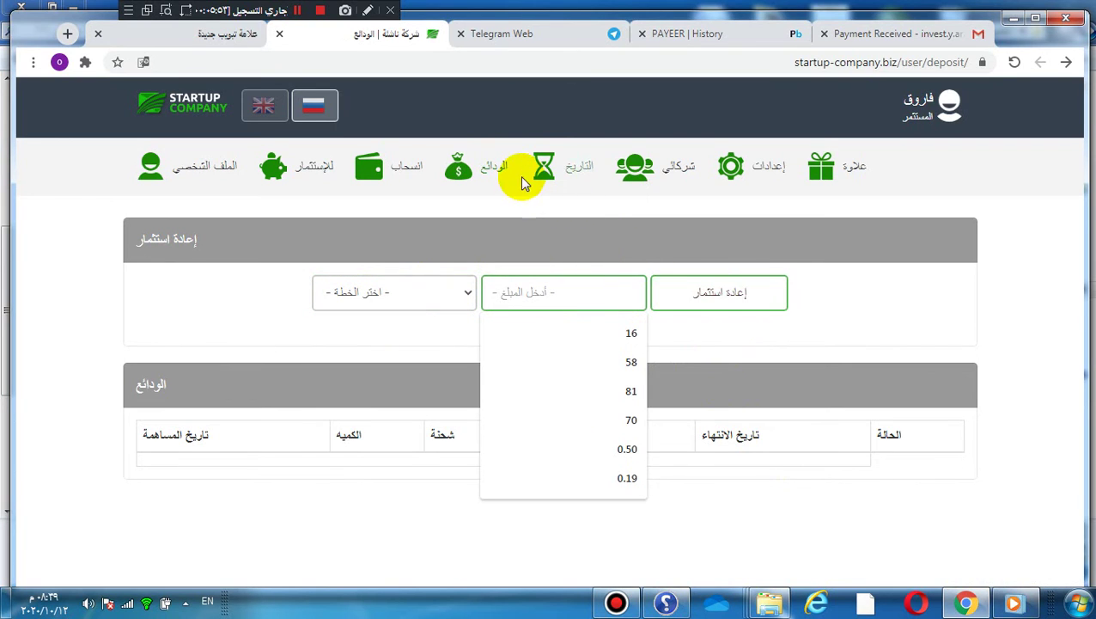
{"action": "left_click", "coordinate": [404, 172]}
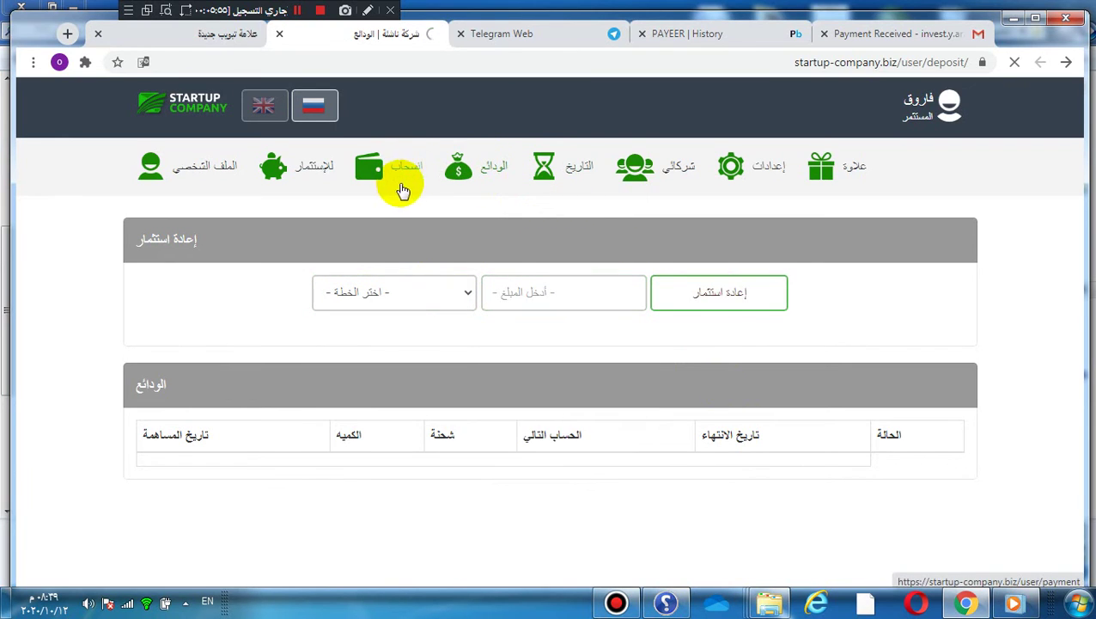
Reload the investment page and select Payeer (بايير) as the payment system for the new deposit
{"action": "left_click", "coordinate": [320, 173]}
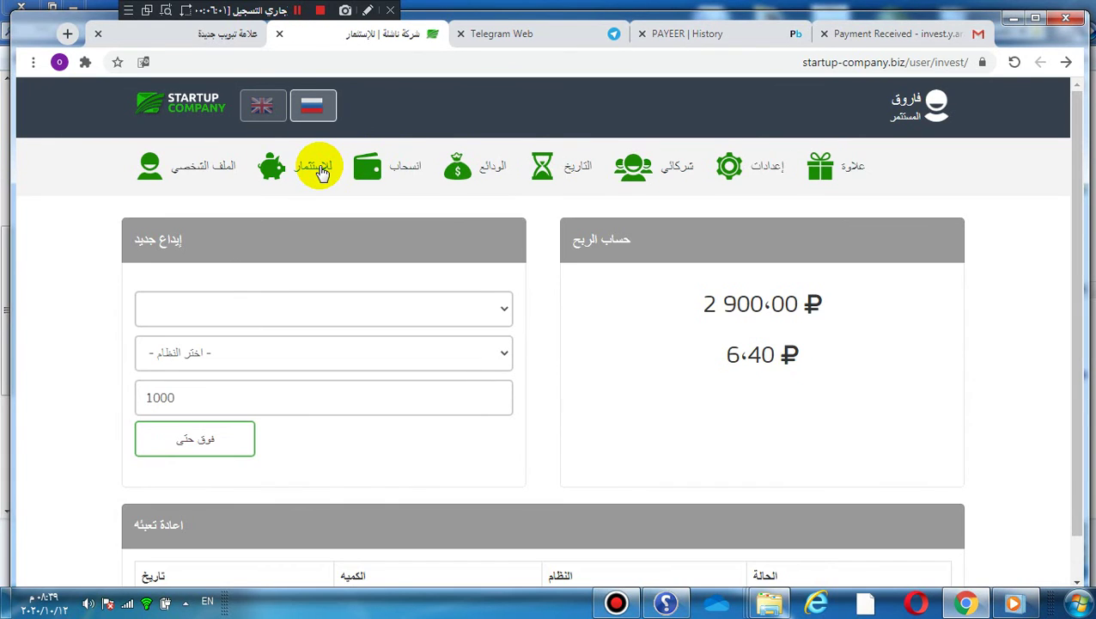
{"action": "left_click", "coordinate": [314, 172]}
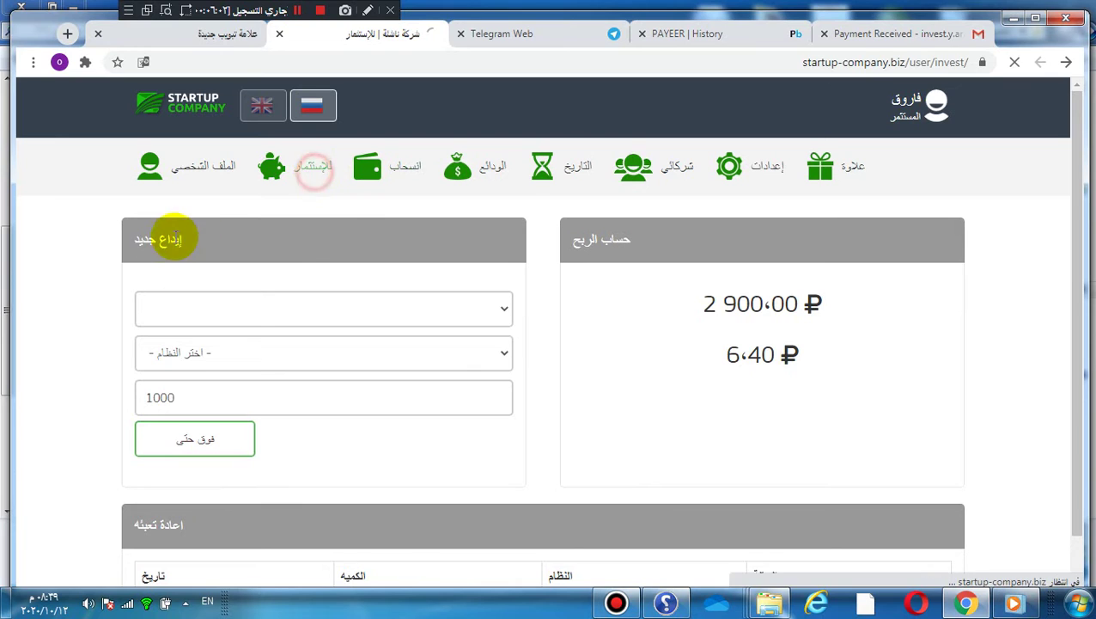
{"action": "left_click", "coordinate": [357, 310]}
{"action": "left_click", "coordinate": [355, 307]}
{"action": "left_click", "coordinate": [337, 352]}
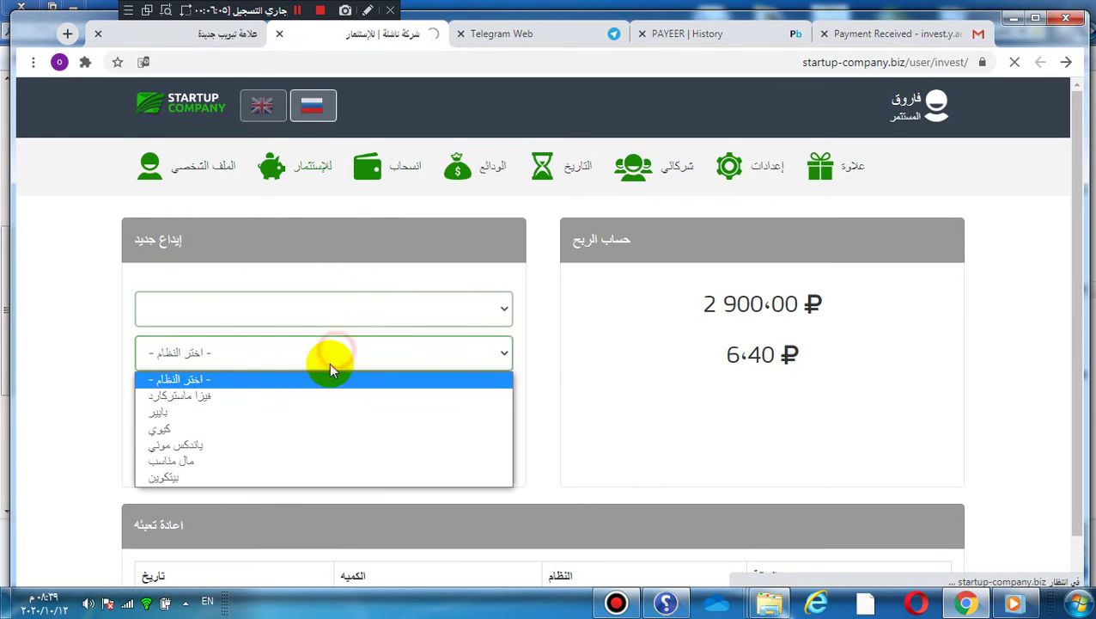
{"action": "left_click", "coordinate": [324, 411]}
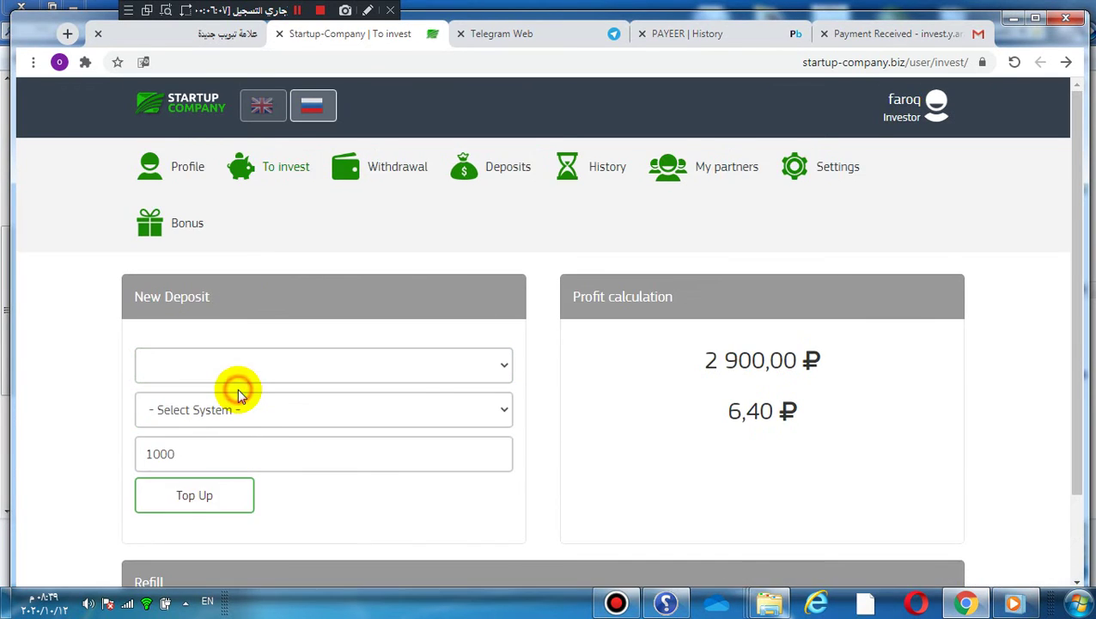
{"action": "left_click", "coordinate": [245, 353]}
{"action": "left_click", "coordinate": [245, 412]}
Set the deposit amount to 100, submit the top-up and confirm the payment through Payeer
{"action": "left_click", "coordinate": [247, 397]}
{"action": "key", "text": "BackSpace"}
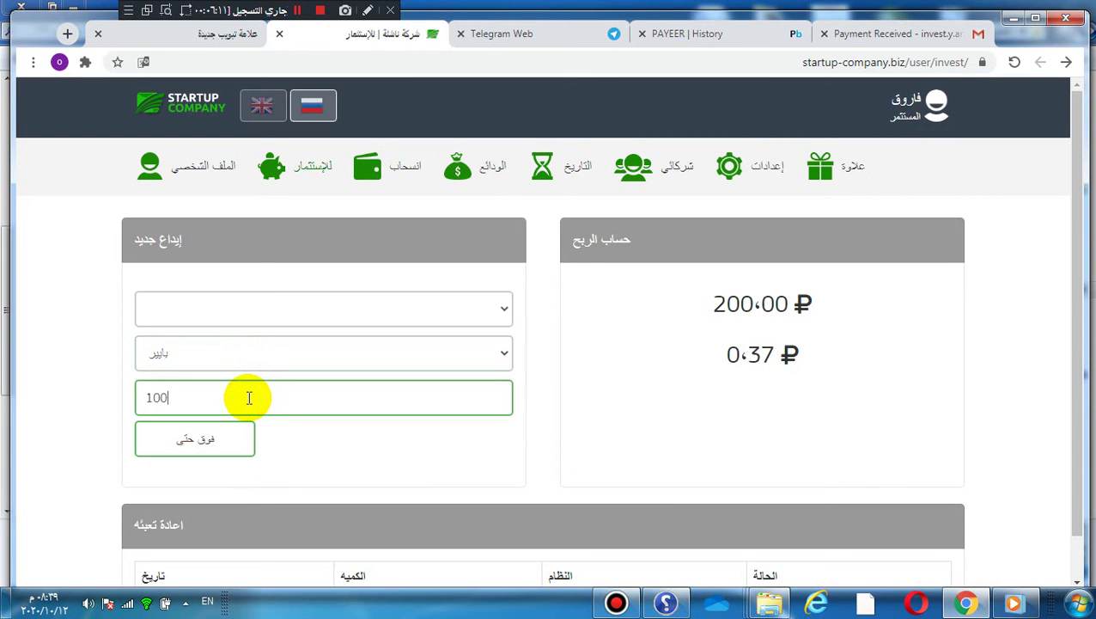
{"action": "left_click", "coordinate": [636, 433]}
{"action": "scroll", "coordinate": [227, 442], "scroll_direction": "down", "scroll_amount": 1}
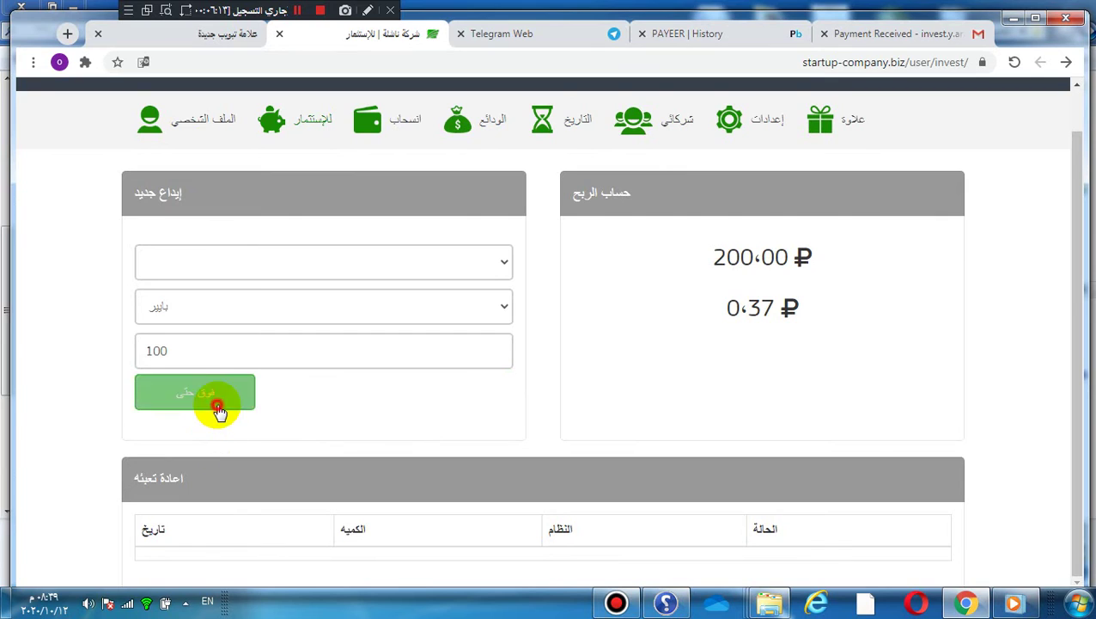
{"action": "left_click", "coordinate": [217, 409]}
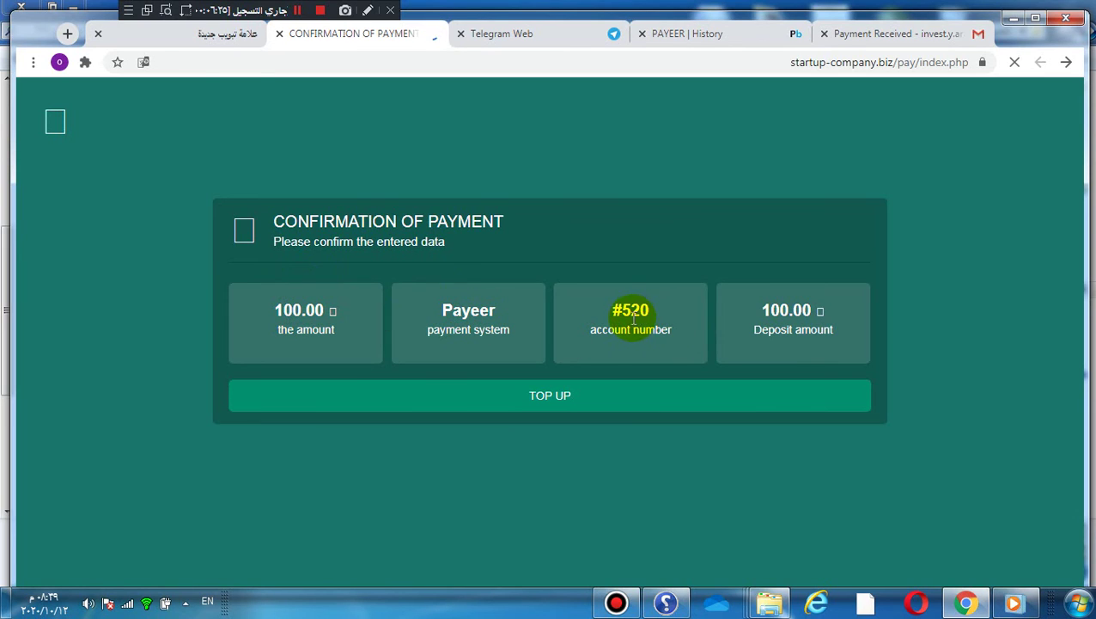
{"action": "left_click", "coordinate": [567, 395]}
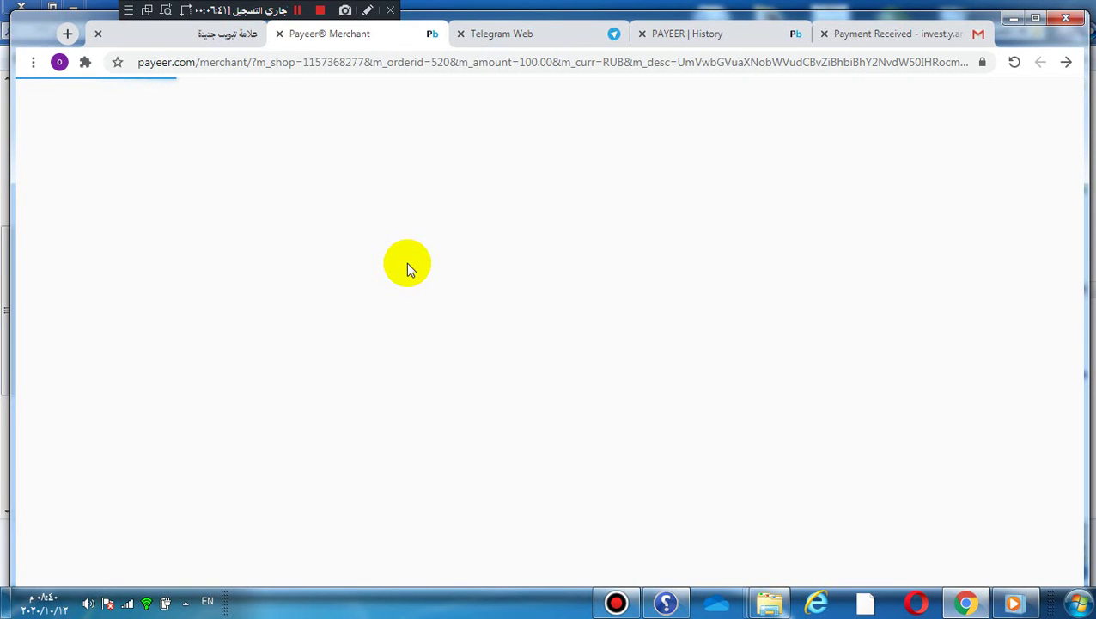
Choose Payeer in RUB as the payment option for the 100.00 ruble order
{"action": "scroll", "coordinate": [257, 283], "scroll_direction": "down", "scroll_amount": 2}
{"action": "mouse_move", "coordinate": [184, 321]}
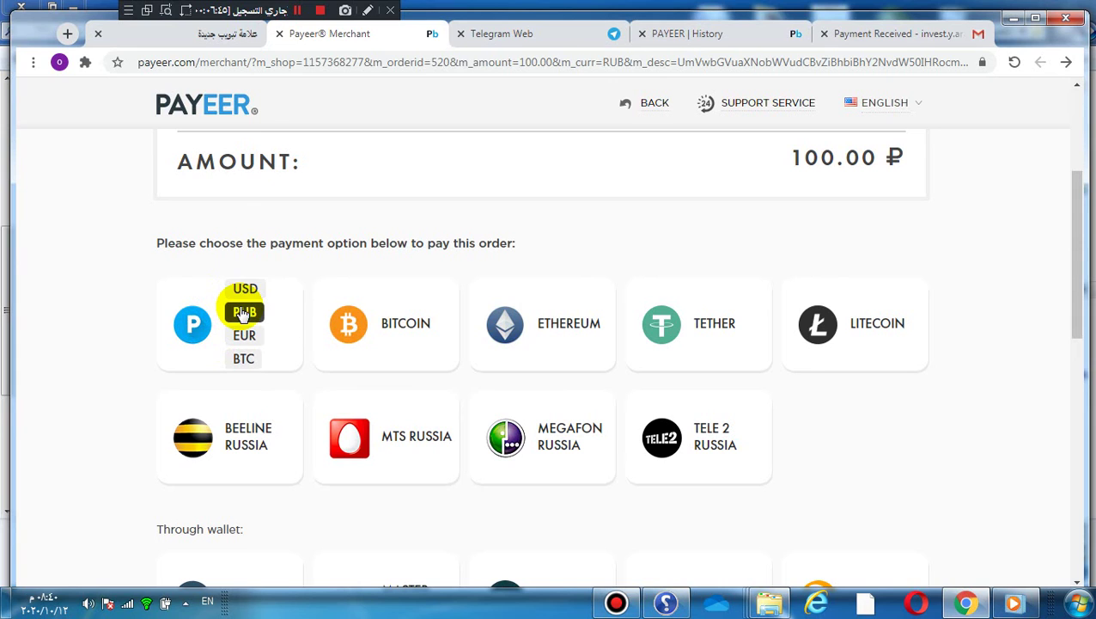
{"action": "left_click", "coordinate": [244, 312]}
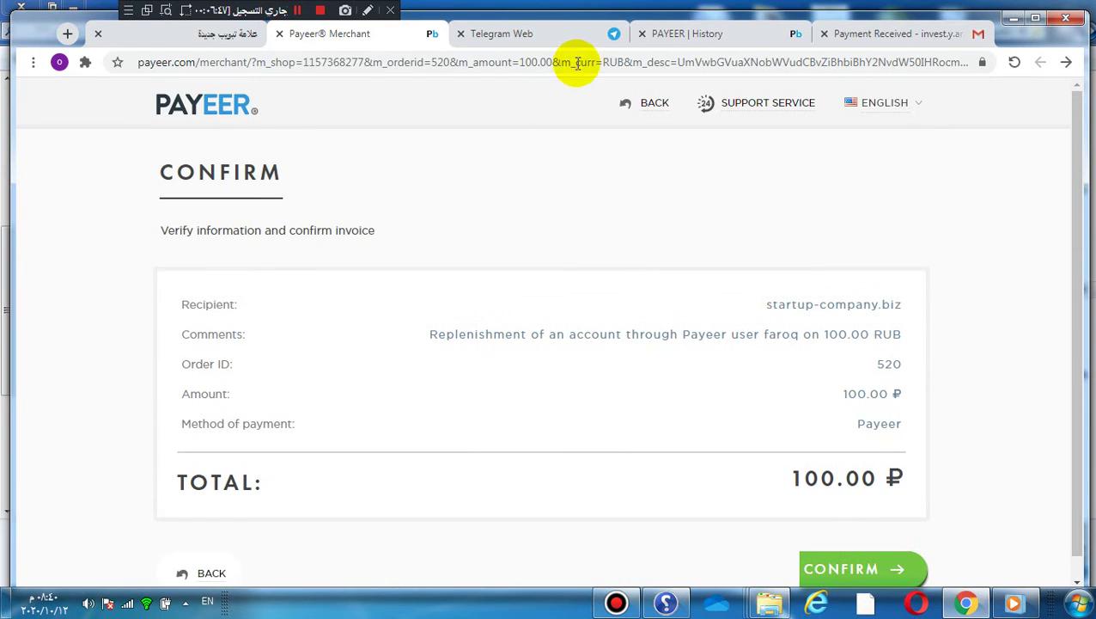
Check the Payeer wallet's account balances and transaction history, and return to the payment confirmation page
{"action": "left_click", "coordinate": [697, 35]}
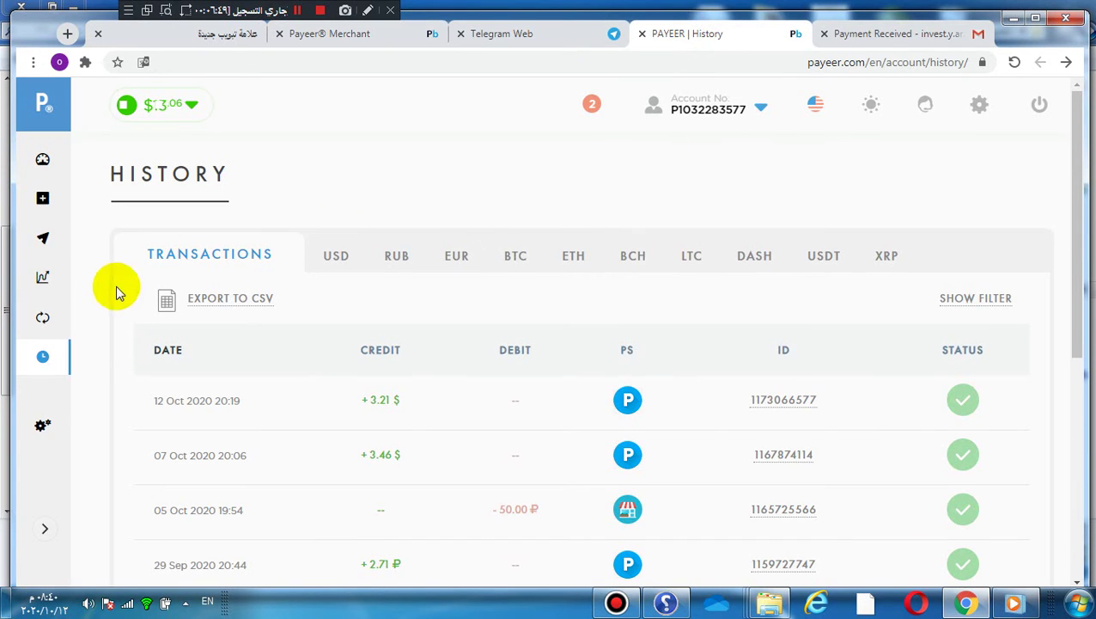
{"action": "left_click", "coordinate": [43, 159]}
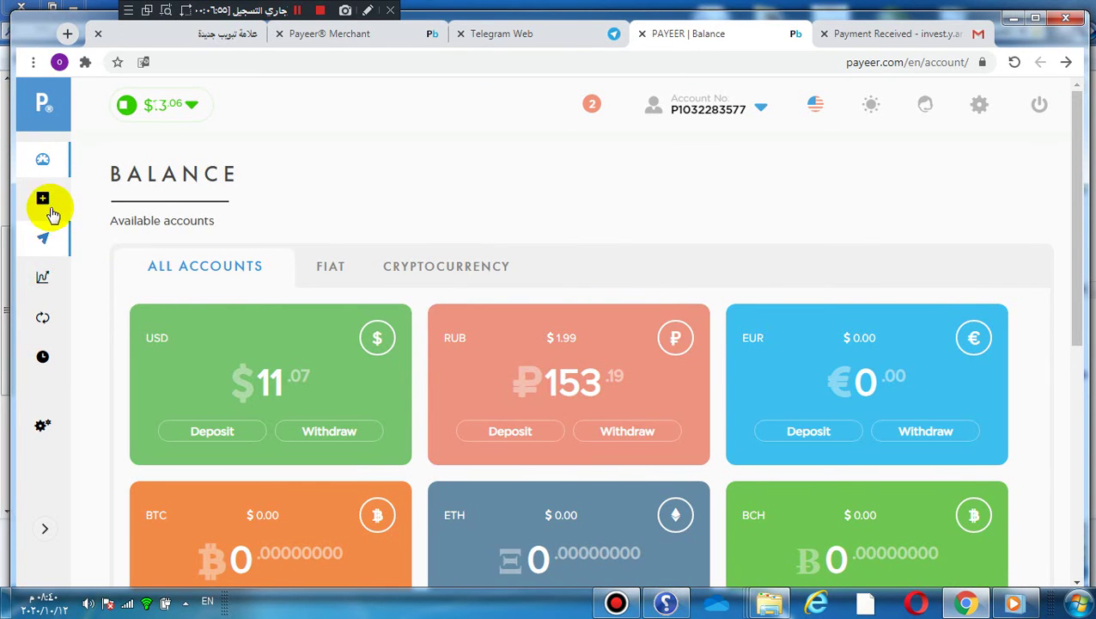
{"action": "left_click", "coordinate": [43, 359]}
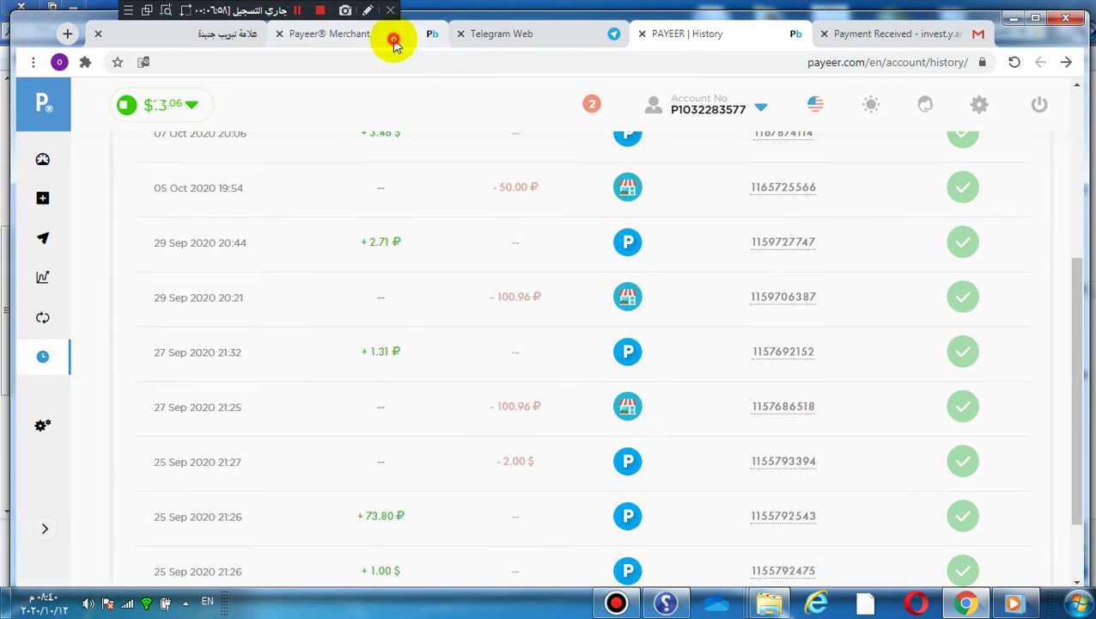
{"action": "left_click", "coordinate": [394, 43]}
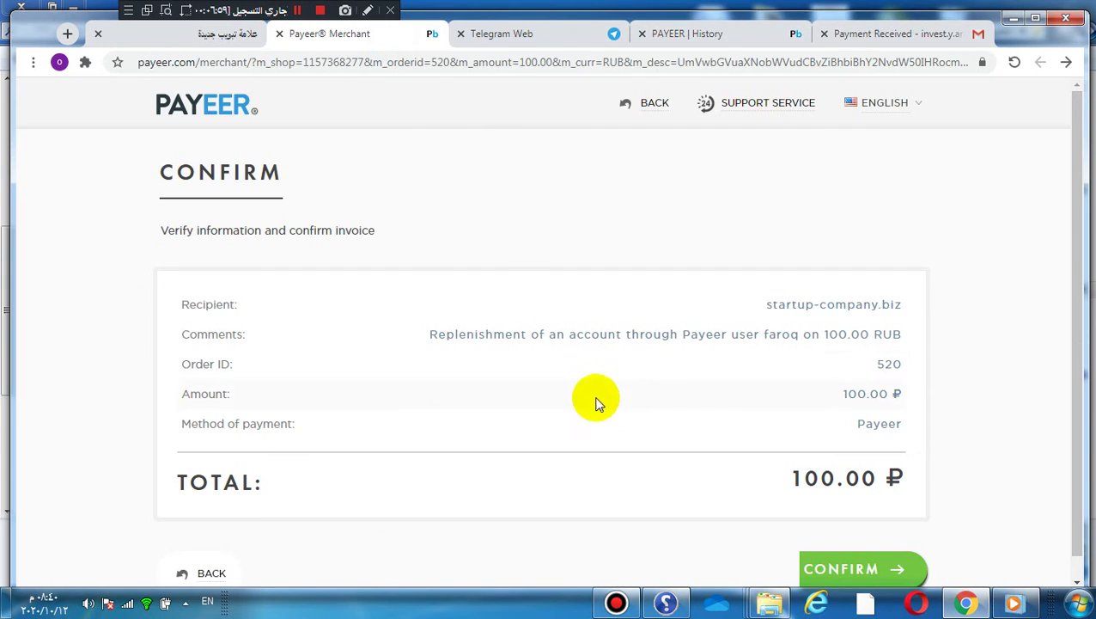
Dismiss the pop-up ad, confirm the startup-company.biz invoice and pay the 100.00 rubles from the RUB account
{"action": "scroll", "coordinate": [601, 404], "scroll_direction": "down", "scroll_amount": 1}
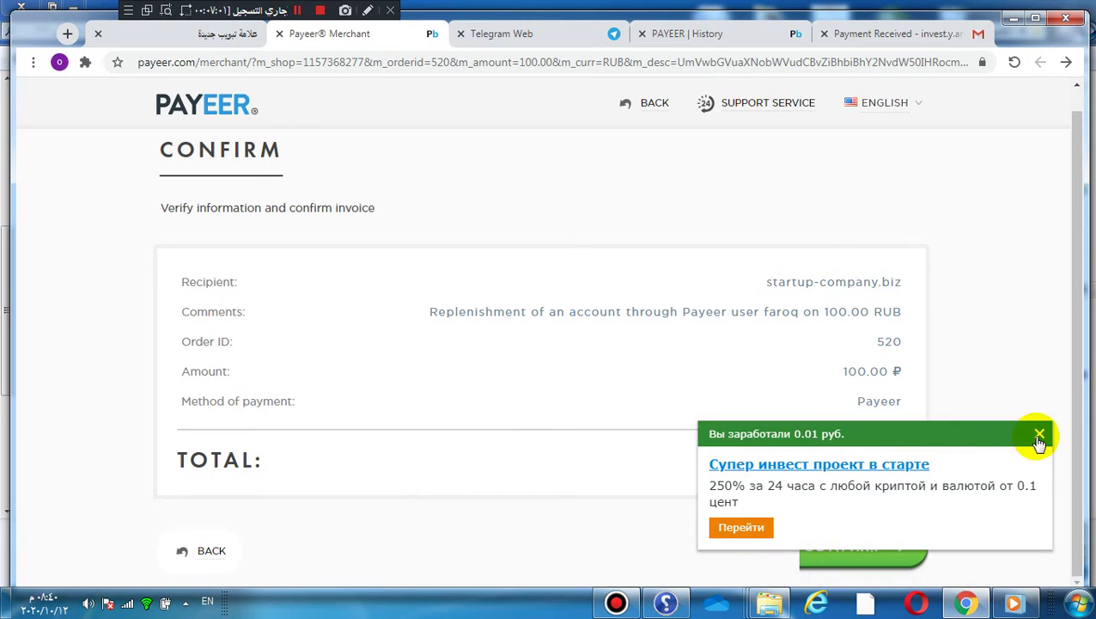
{"action": "left_click", "coordinate": [1038, 434]}
{"action": "left_click", "coordinate": [864, 552]}
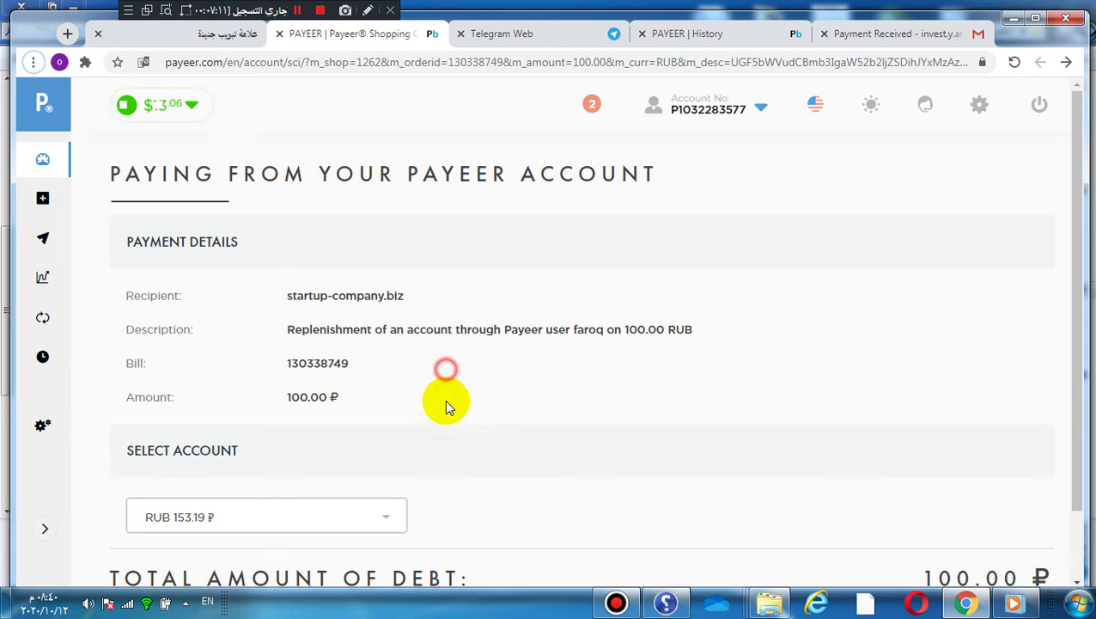
{"action": "scroll", "coordinate": [405, 288], "scroll_direction": "down", "scroll_amount": 2}
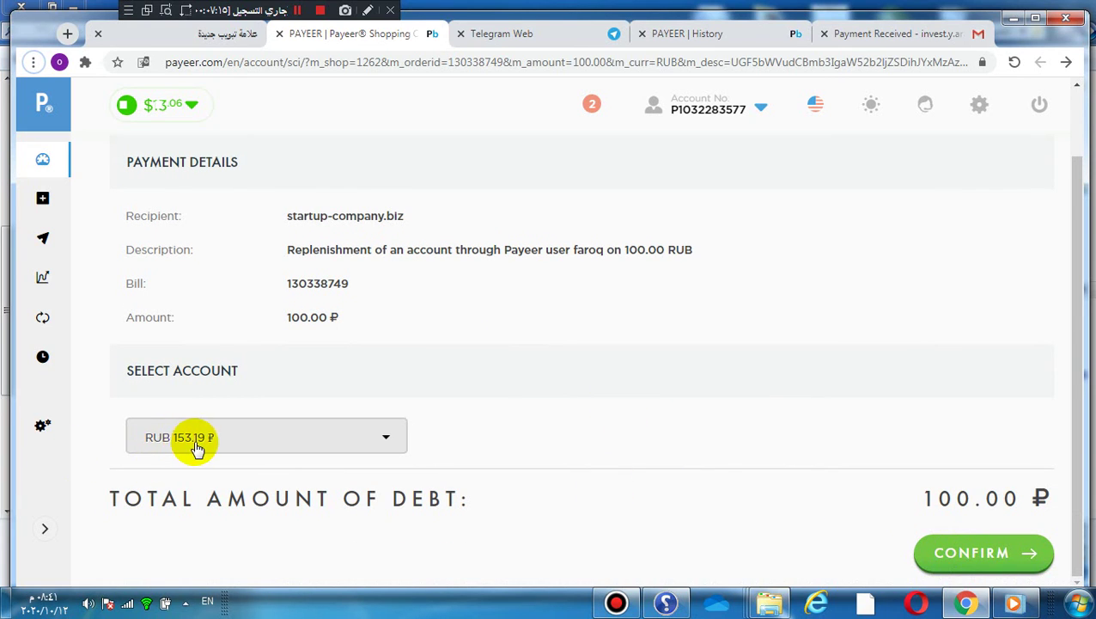
{"action": "left_click", "coordinate": [979, 553]}
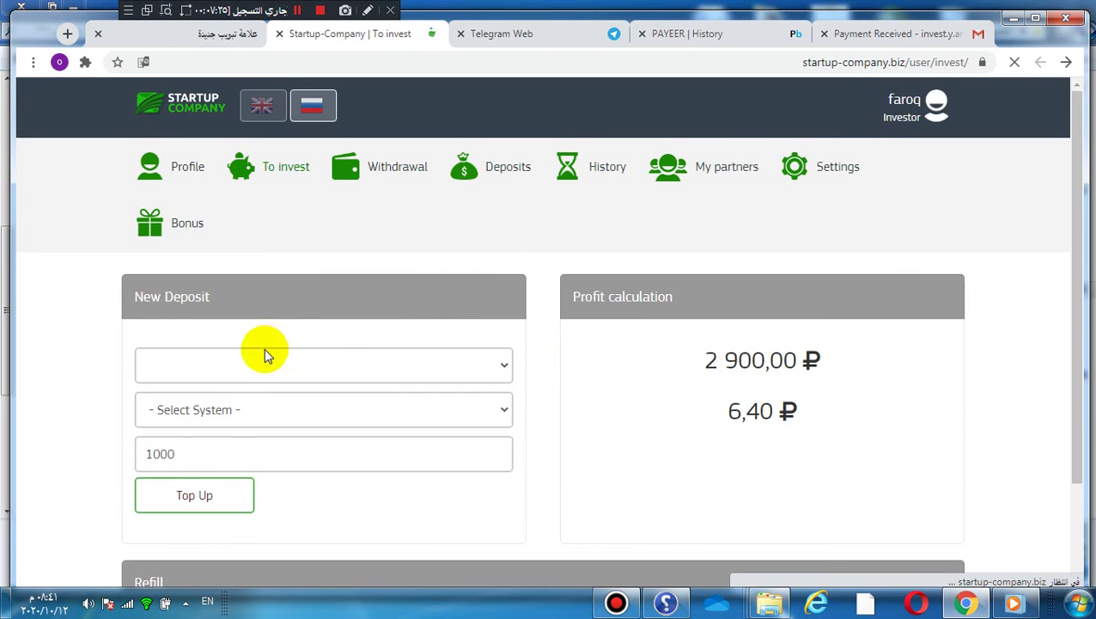
Look for the new top-up in the refill table, the operations history and the deposits list
{"action": "scroll", "coordinate": [365, 397], "scroll_direction": "down", "scroll_amount": 3}
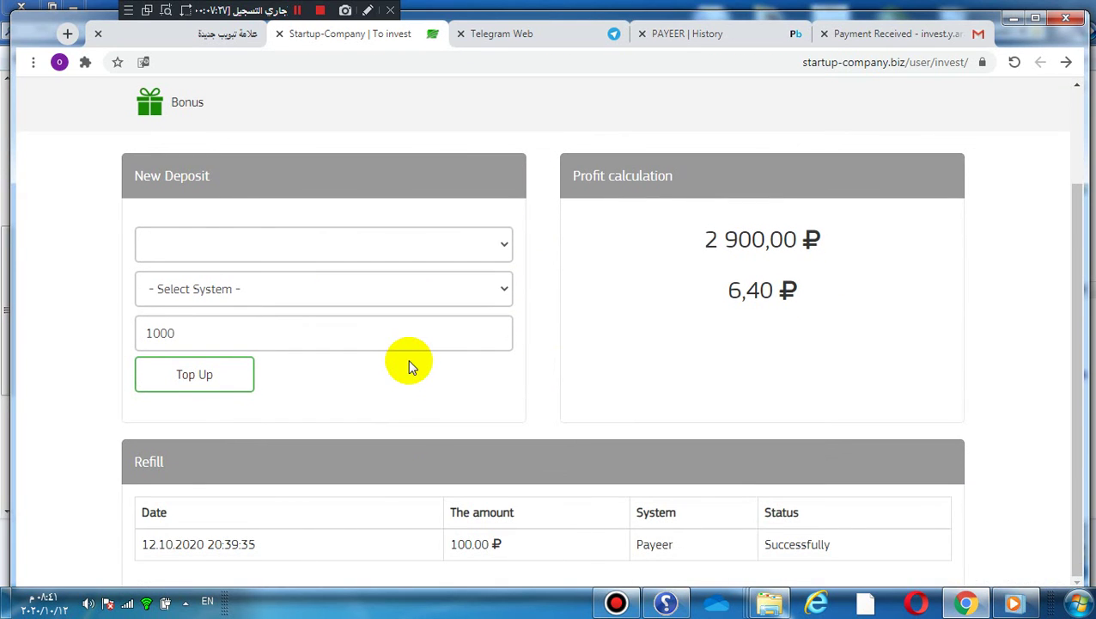
{"action": "scroll", "coordinate": [627, 282], "scroll_direction": "up", "scroll_amount": 3}
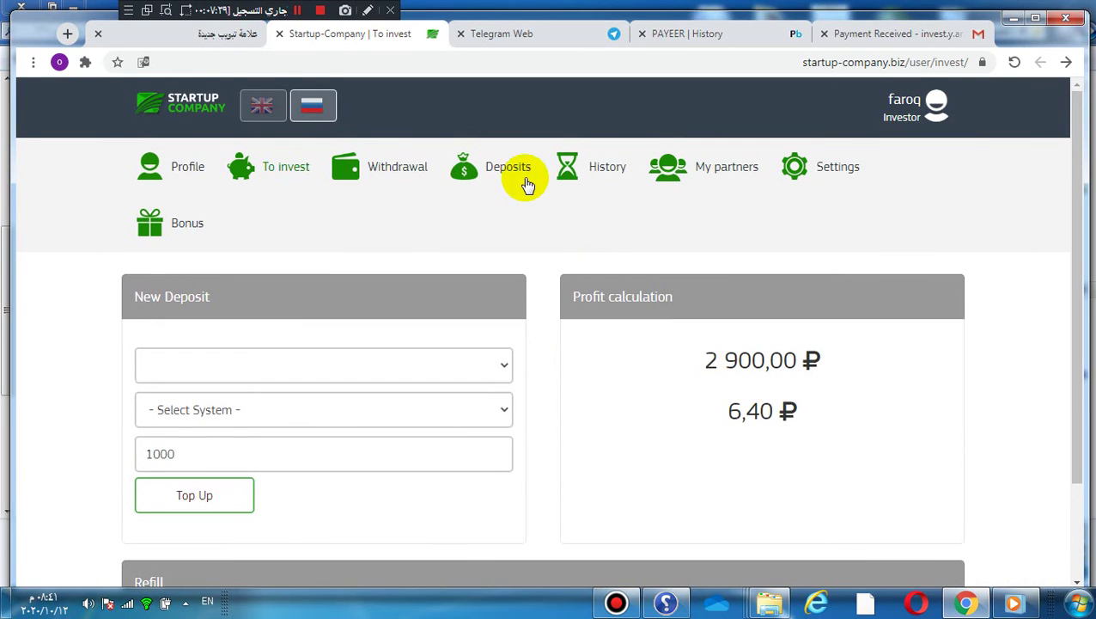
{"action": "left_click", "coordinate": [605, 172]}
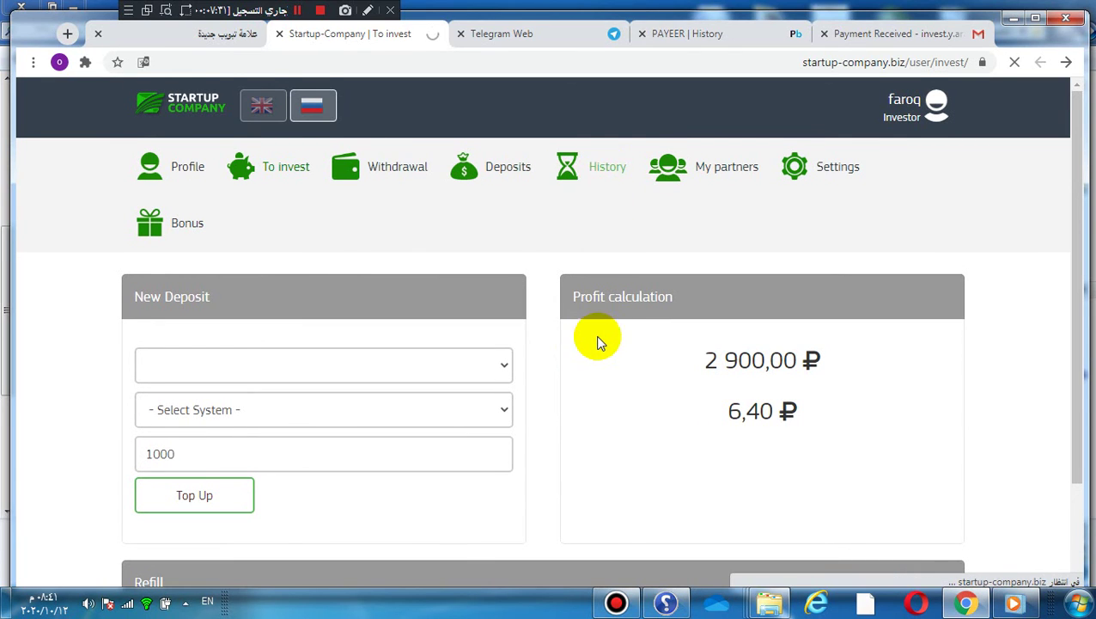
{"action": "scroll", "coordinate": [584, 353], "scroll_direction": "down", "scroll_amount": 3}
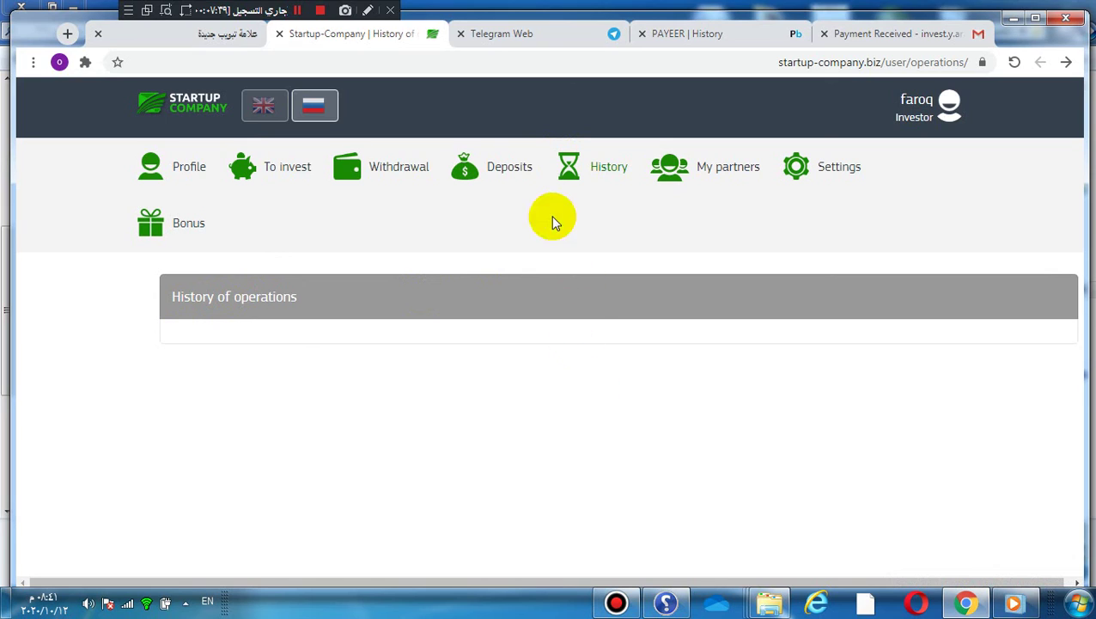
{"action": "left_click", "coordinate": [518, 175]}
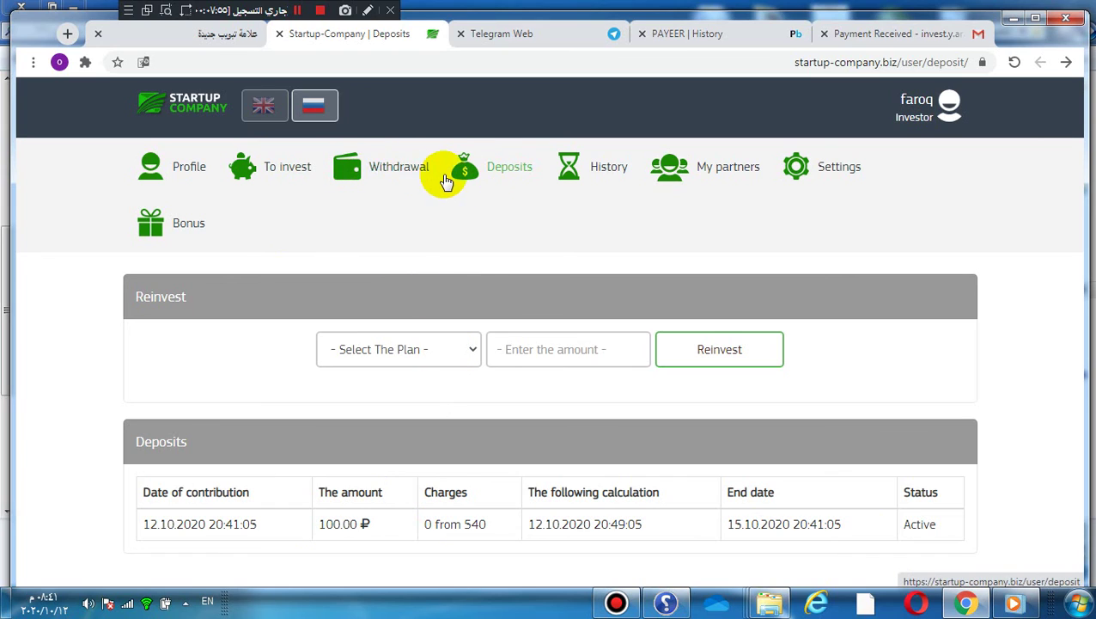
Open the Withdrawal page, dismiss the captcha pop-up and view the wallets available for payout without choosing one
{"action": "left_click", "coordinate": [407, 174]}
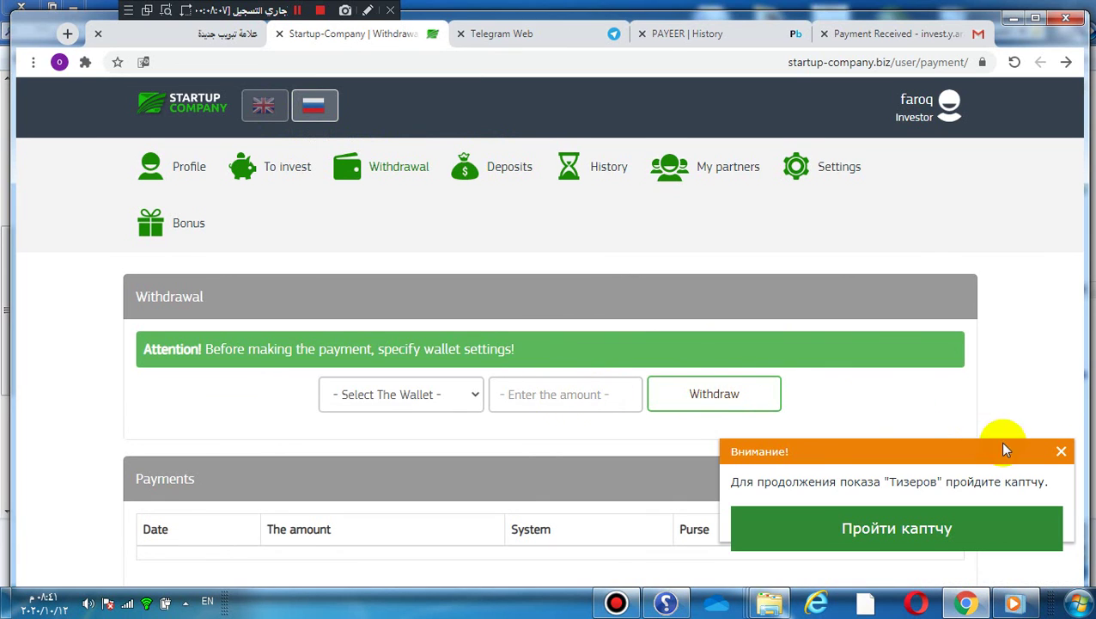
{"action": "left_click", "coordinate": [1063, 455]}
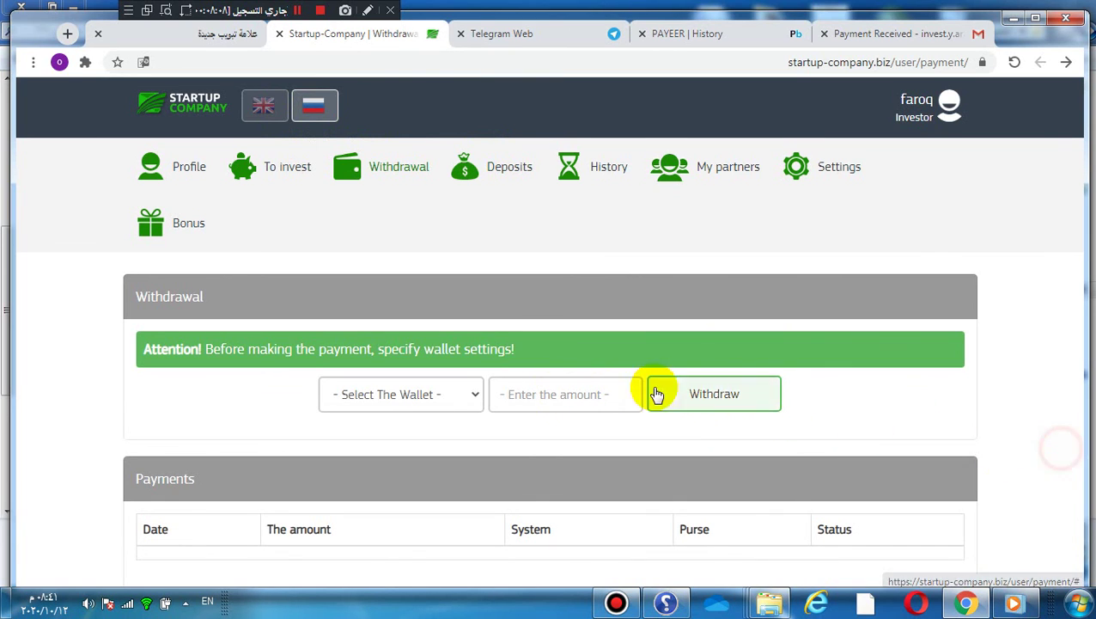
{"action": "left_click", "coordinate": [473, 402]}
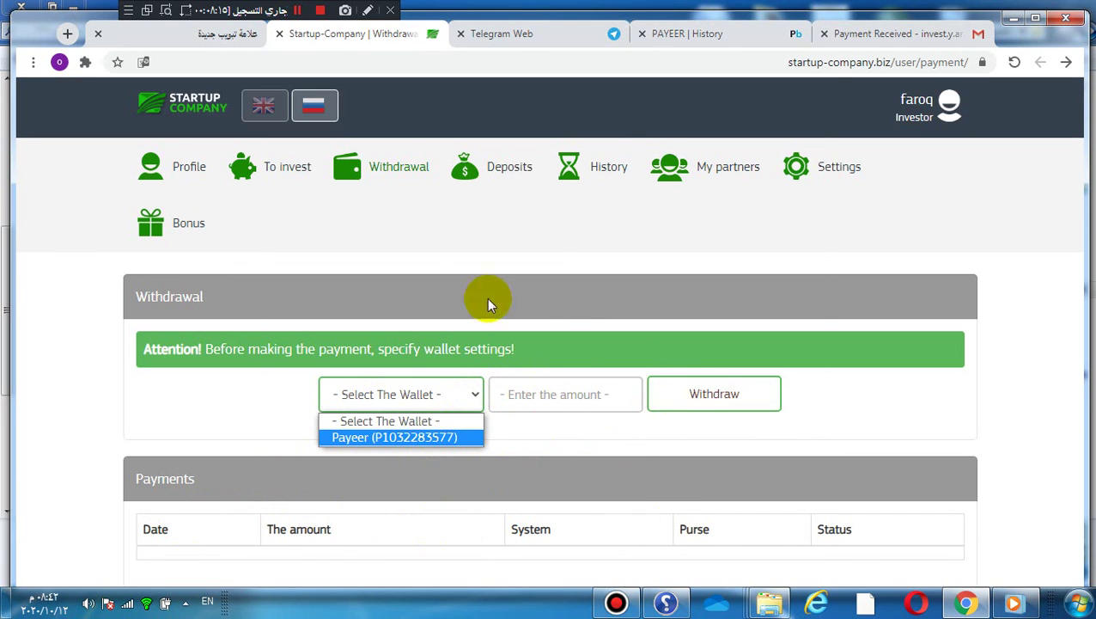
{"action": "left_click", "coordinate": [335, 204]}
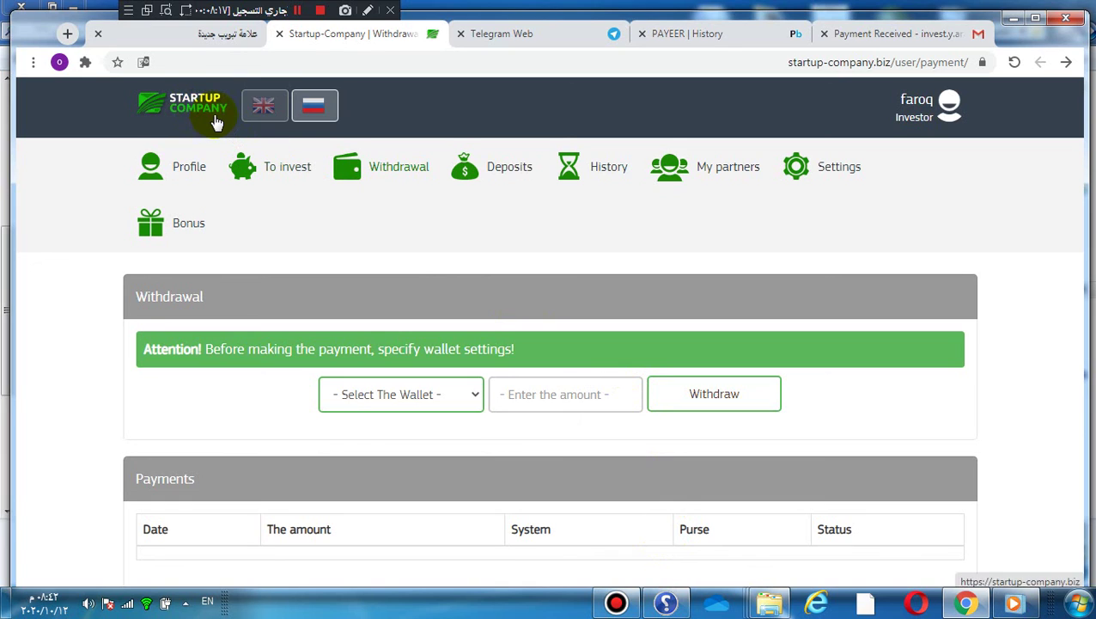
{"action": "left_click", "coordinate": [189, 225]}
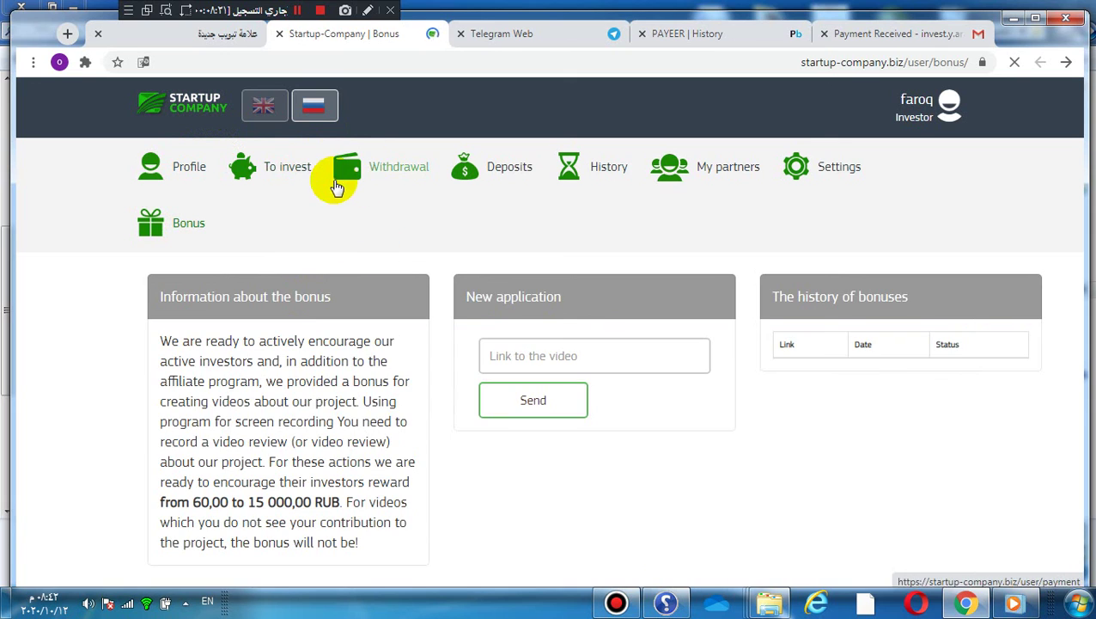
{"action": "left_click", "coordinate": [542, 344]}
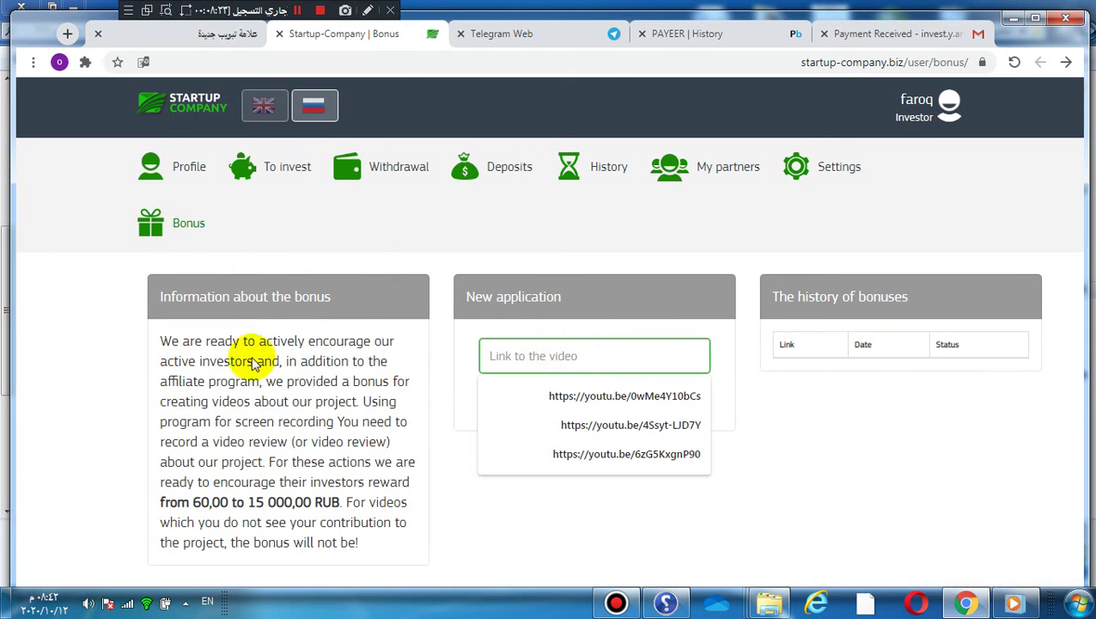
{"action": "left_click", "coordinate": [650, 398]}
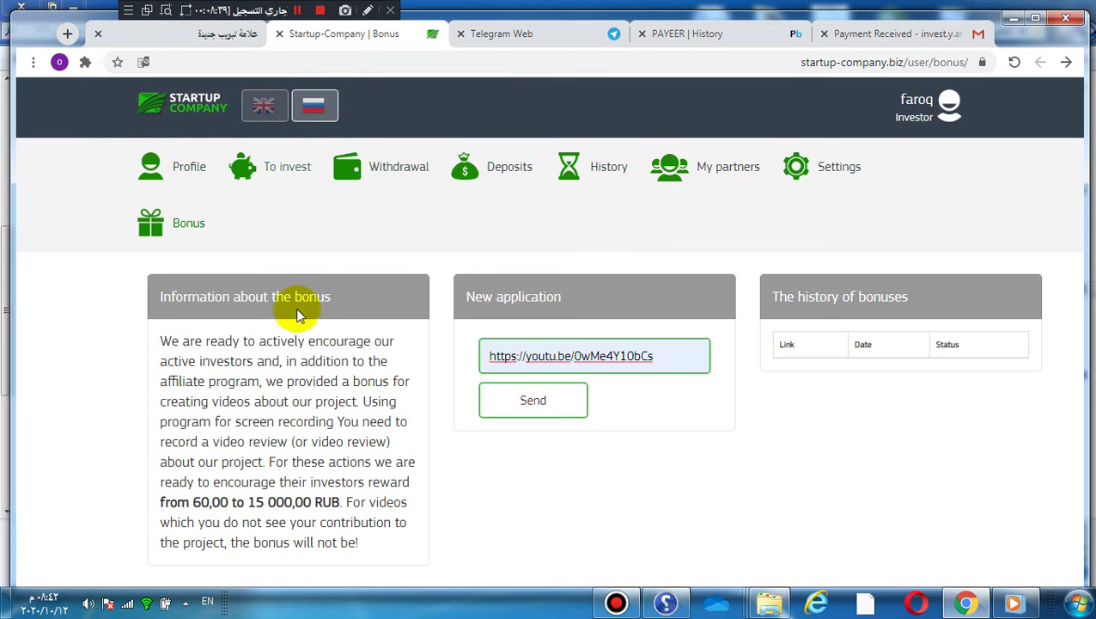
Open the Startup Company home page and examine its investment, payout and investor statistics
{"action": "left_click", "coordinate": [200, 112]}
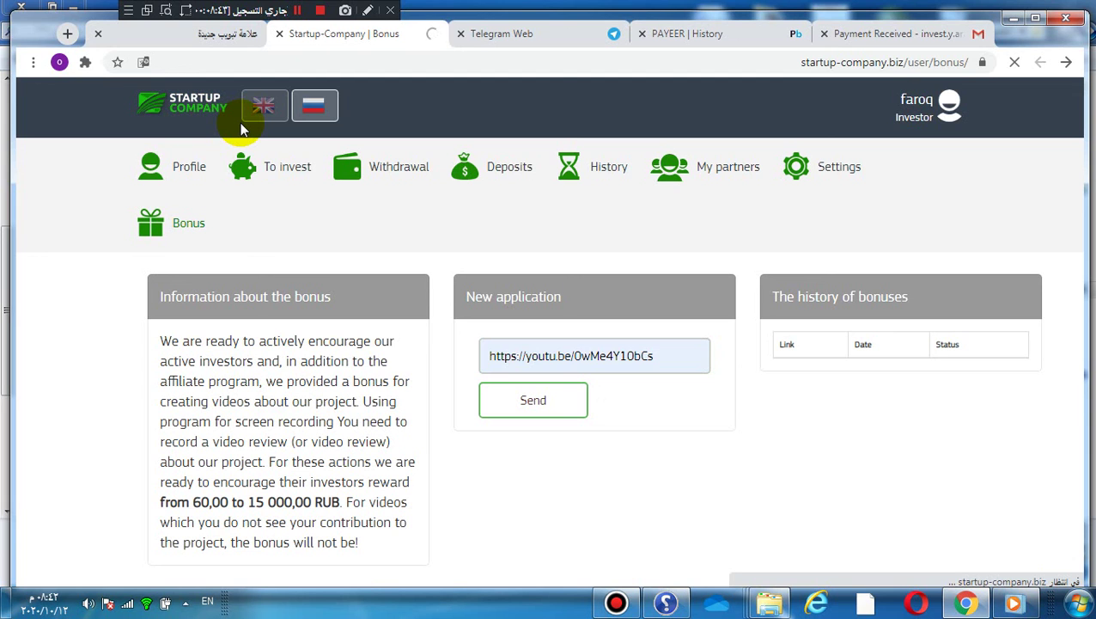
{"action": "scroll", "coordinate": [505, 257], "scroll_direction": "down", "scroll_amount": 5}
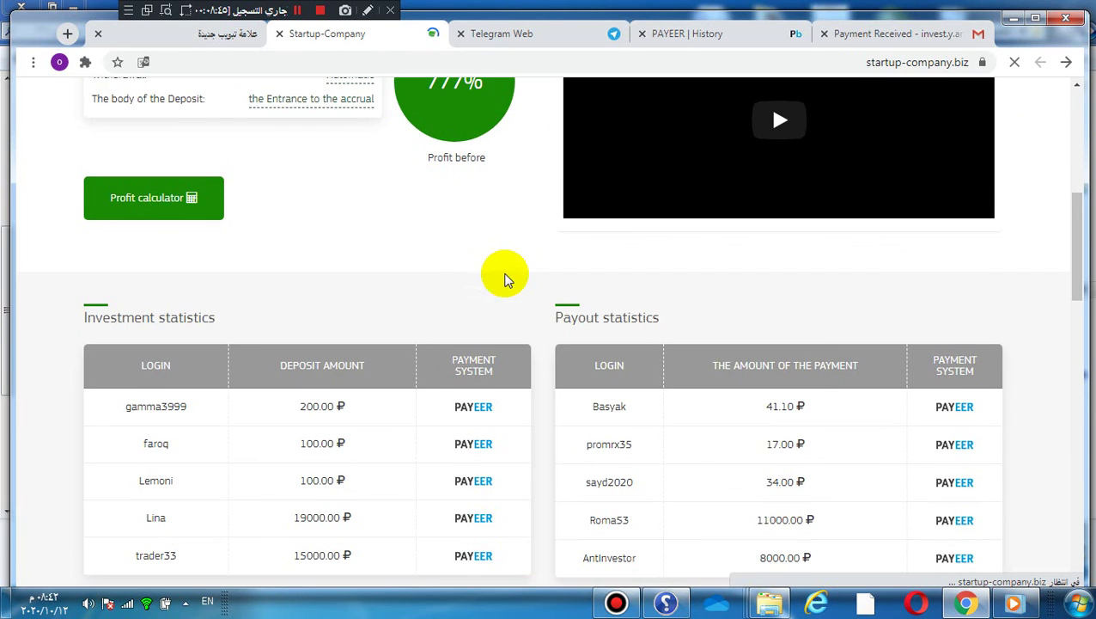
{"action": "scroll", "coordinate": [505, 279], "scroll_direction": "down", "scroll_amount": 8}
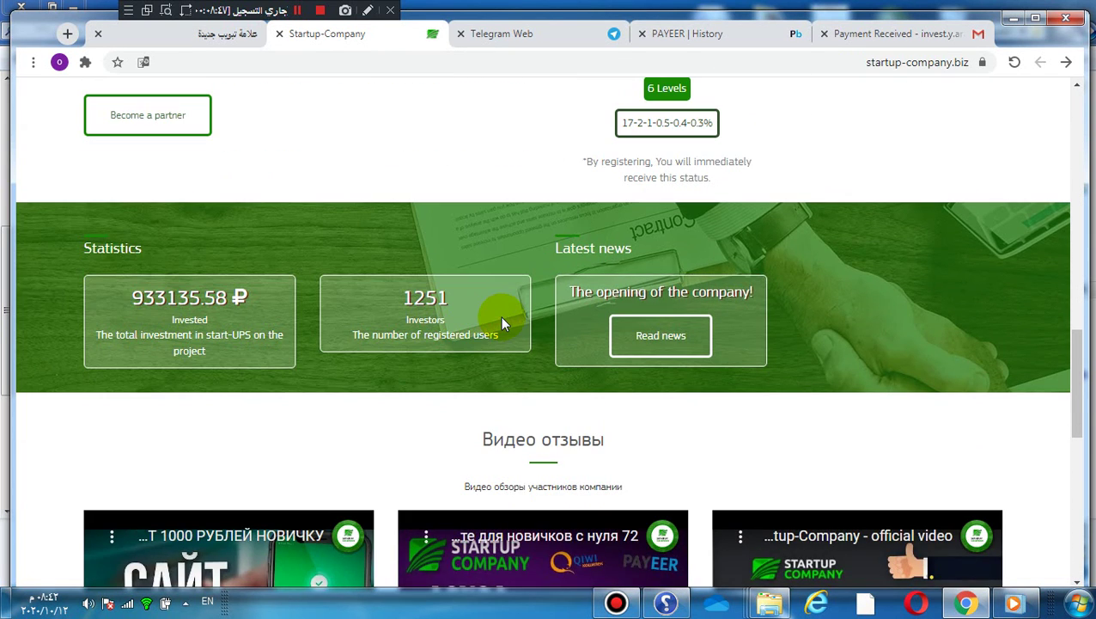